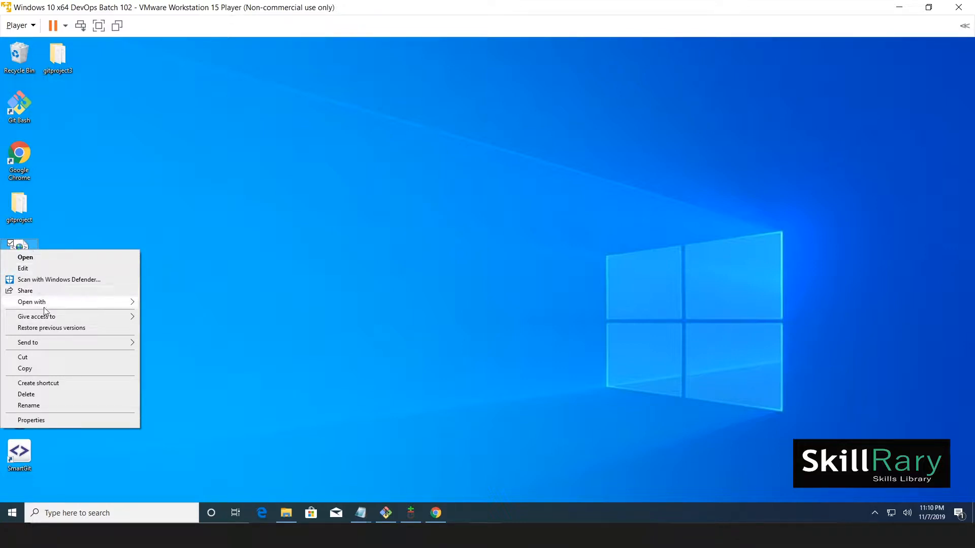
Examine the context menus of the gitproject folder and the empty desktop.
{"action": "left_click", "coordinate": [43, 224]}
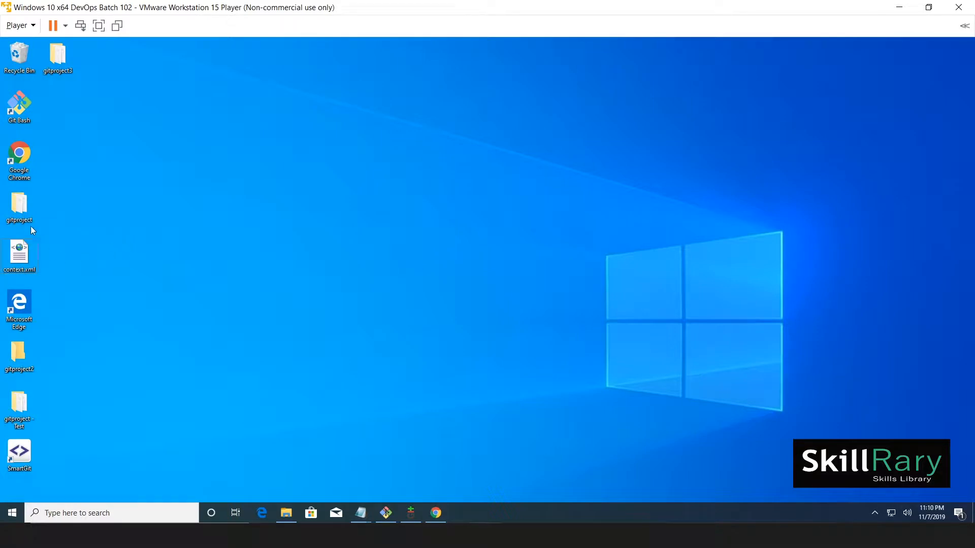
{"action": "right_click", "coordinate": [23, 206]}
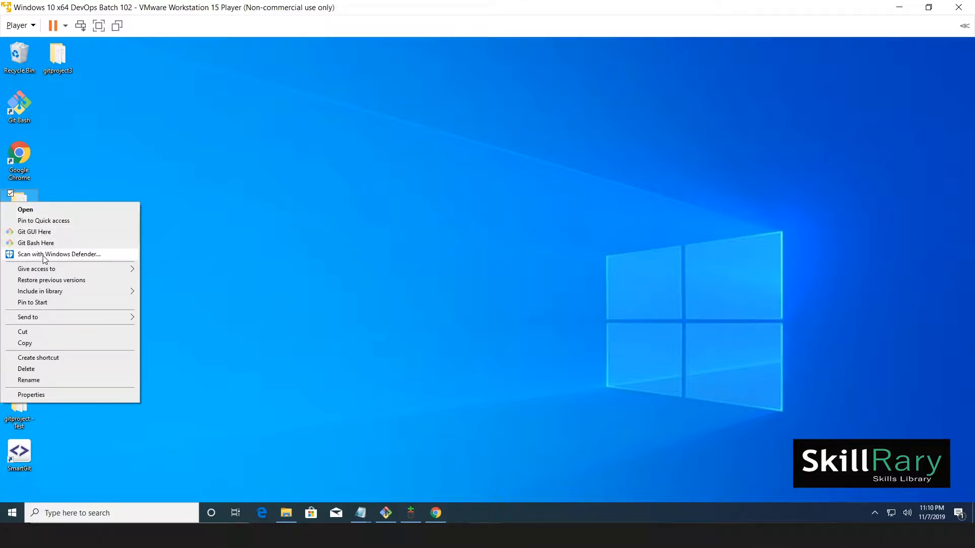
{"action": "left_click", "coordinate": [98, 151]}
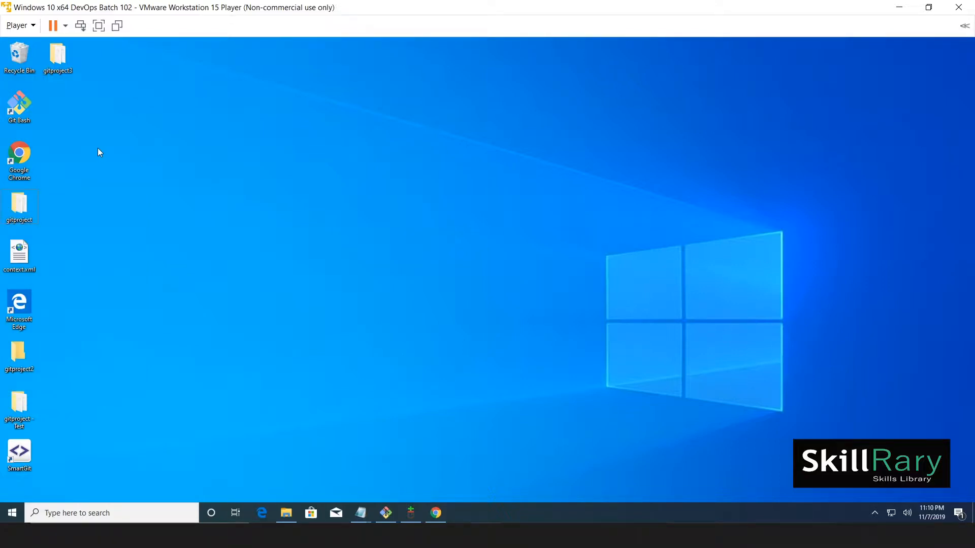
{"action": "right_click", "coordinate": [184, 168]}
{"action": "left_click", "coordinate": [277, 129]}
{"action": "right_click", "coordinate": [278, 130]}
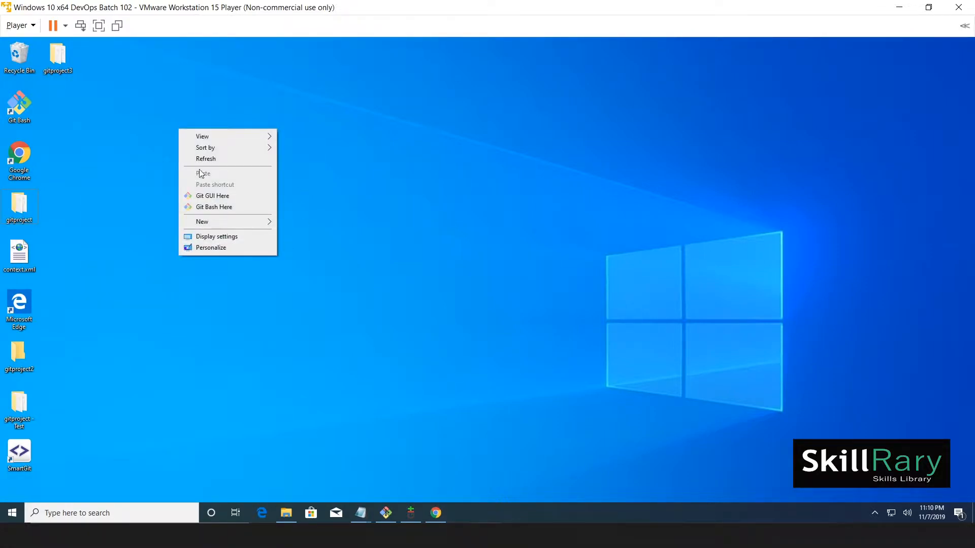
{"action": "left_click", "coordinate": [355, 185]}
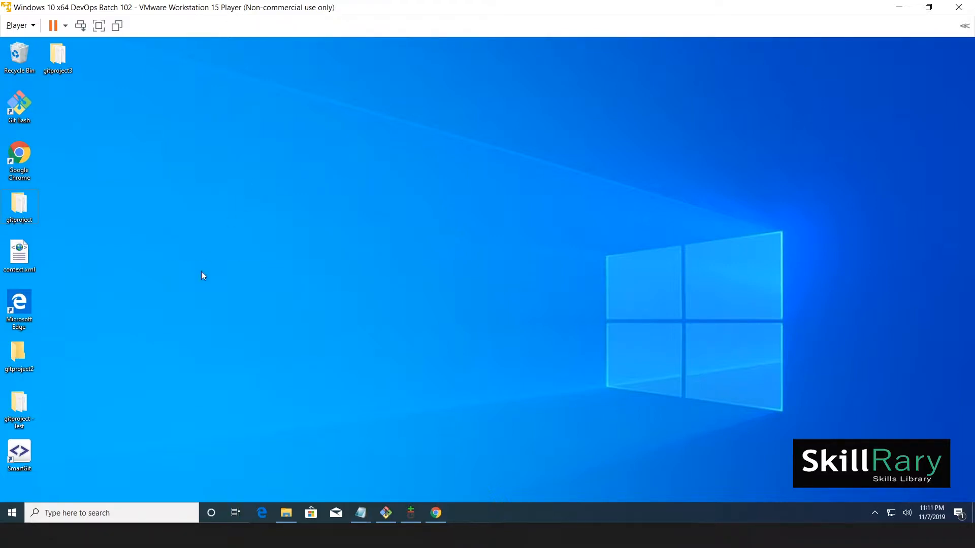
{"action": "key", "text": "super+r"}
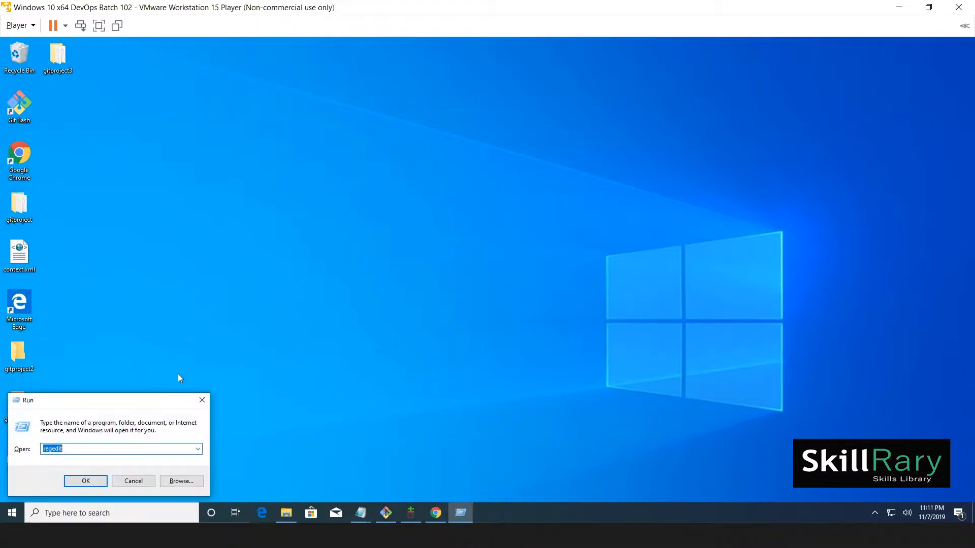
{"action": "left_click_drag", "start_coordinate": [82, 448], "coordinate": [27, 444]}
{"action": "type", "text": "gegedi"}
{"action": "left_click", "coordinate": [134, 481]}
Search Windows for regedit, launch Registry Editor with permission to make changes, and maximize it with the HKEY_CLASSES_ROOT branch collapsed.
{"action": "left_click", "coordinate": [101, 513]}
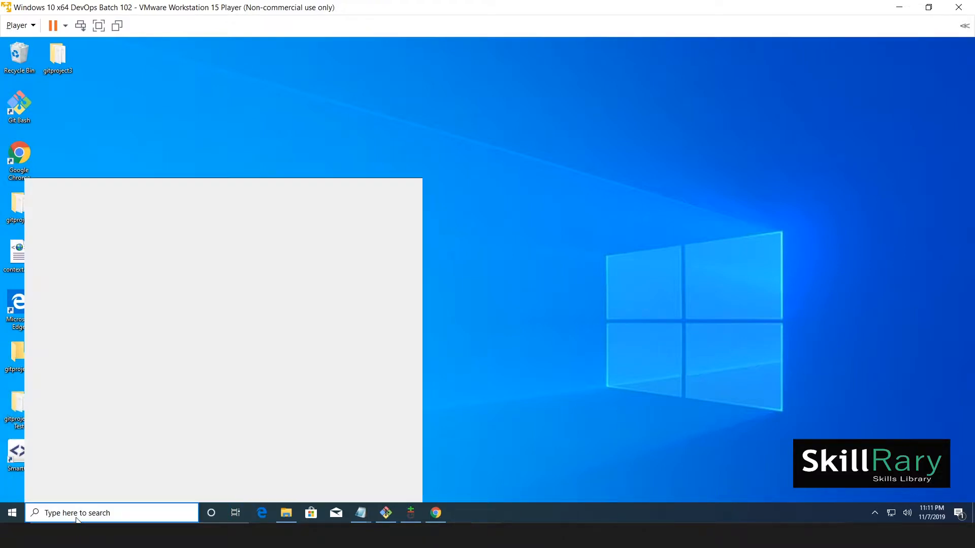
{"action": "type", "text": "regedit"}
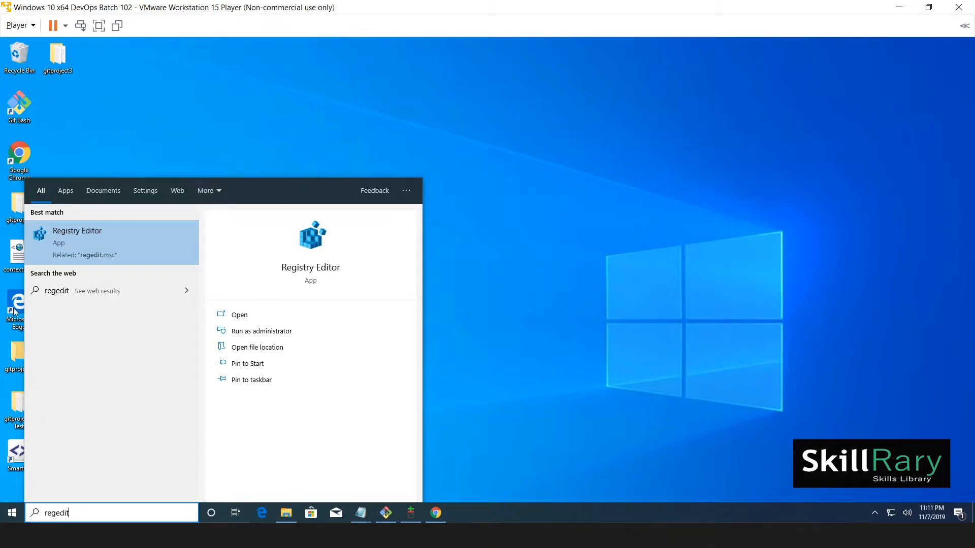
{"action": "left_click", "coordinate": [247, 318]}
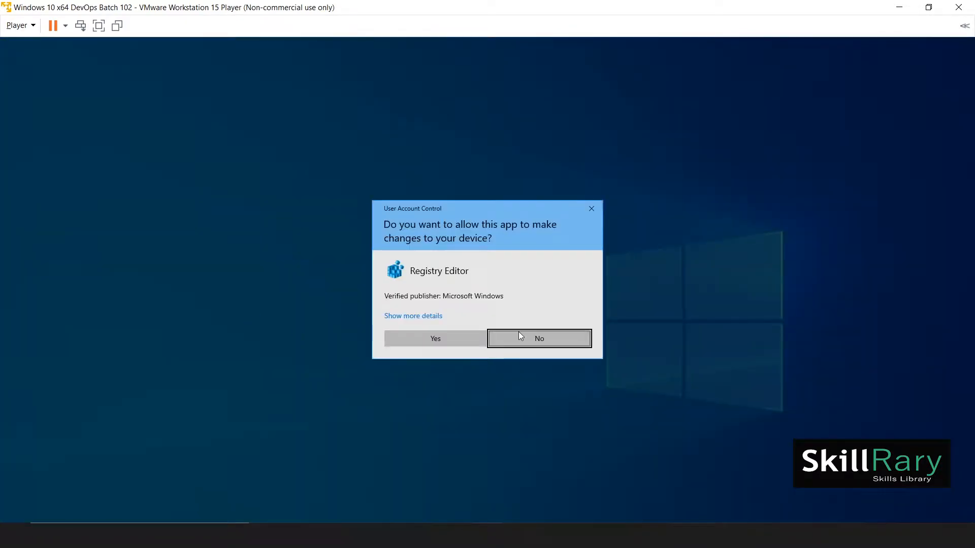
{"action": "left_click", "coordinate": [467, 343]}
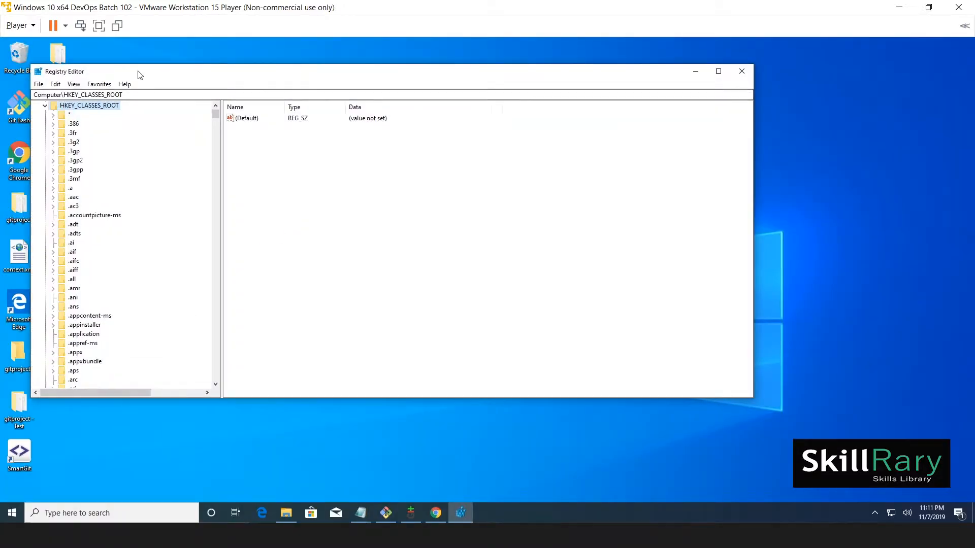
{"action": "double_click", "coordinate": [138, 71]}
{"action": "left_click", "coordinate": [15, 76]}
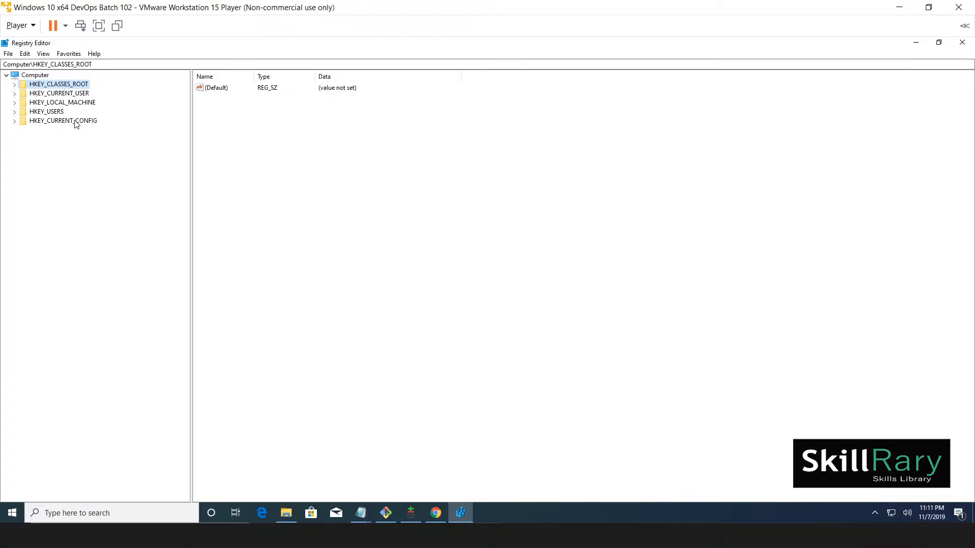
{"action": "left_click", "coordinate": [38, 78]}
{"action": "key", "text": "Down"}
{"action": "left_click", "coordinate": [290, 212]}
Open Notepad and note the HKEY_CLASSES_ROOT paths *\shellex\ContextMenuHandlers for files, Folder\shellex\ContextMenuHandlers for folders and Directory\Background\shellex\ContextMenuHandlers for desktop.
{"action": "key", "text": "super+r"}
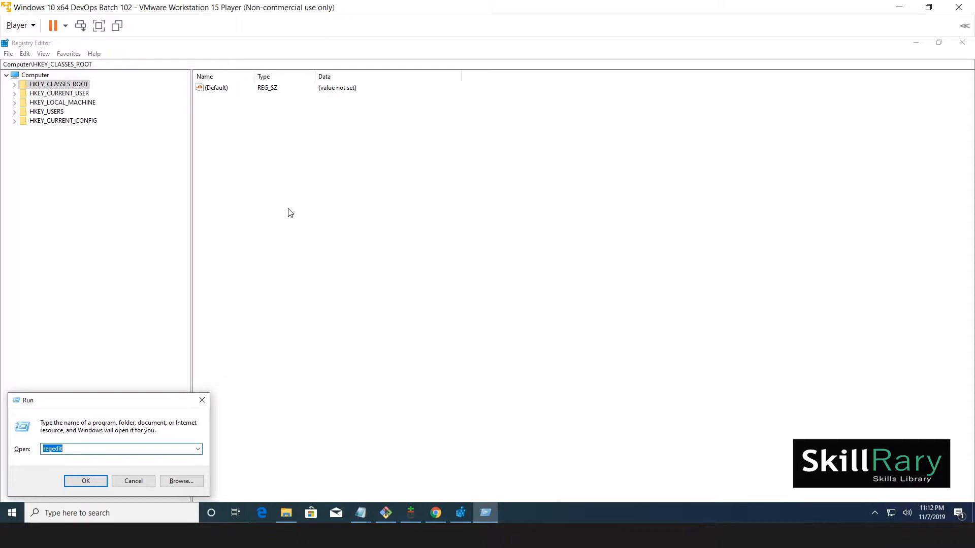
{"action": "type", "text": "notepad"}
{"action": "key", "text": "Return"}
{"action": "type", "text": "If you wish to add options to the right-click menu for files, navigate to HKEY_CLASSES_ROOT\\*\\shellex\\ContextMenuHandlers\\. If you wish to add options to the right-click menu for folders, navigate to HKEY_CLASSES_ROOT\\Folder\\shellex\\ContextMenuHandlers\\. If you wish to add options to the right-click menu for desktop, navigate to HKEY_CLASSES_ROOT\\Directory\\Background\\shellex\\ContextMenuHandlers."}
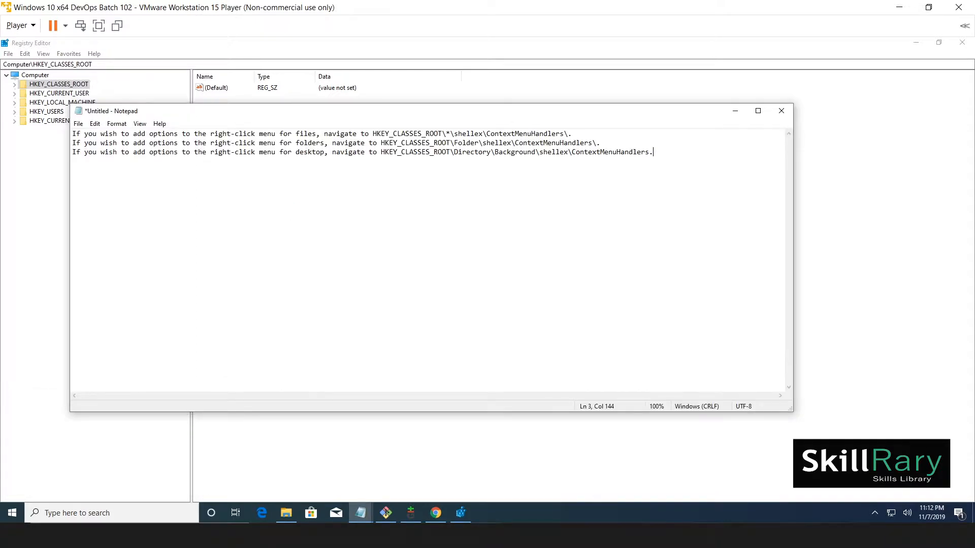
Review the noted registry paths for the file, folder and desktop context menus, highlighting each one in the text.
{"action": "left_click_drag", "start_coordinate": [72, 133], "coordinate": [568, 133]}
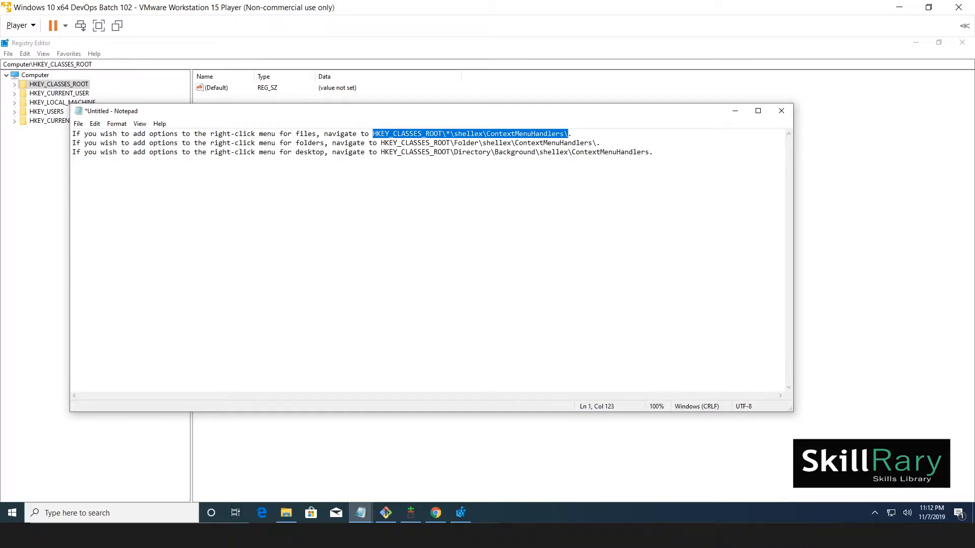
{"action": "left_click_drag", "start_coordinate": [72, 143], "coordinate": [600, 142]}
{"action": "left_click", "coordinate": [397, 143]}
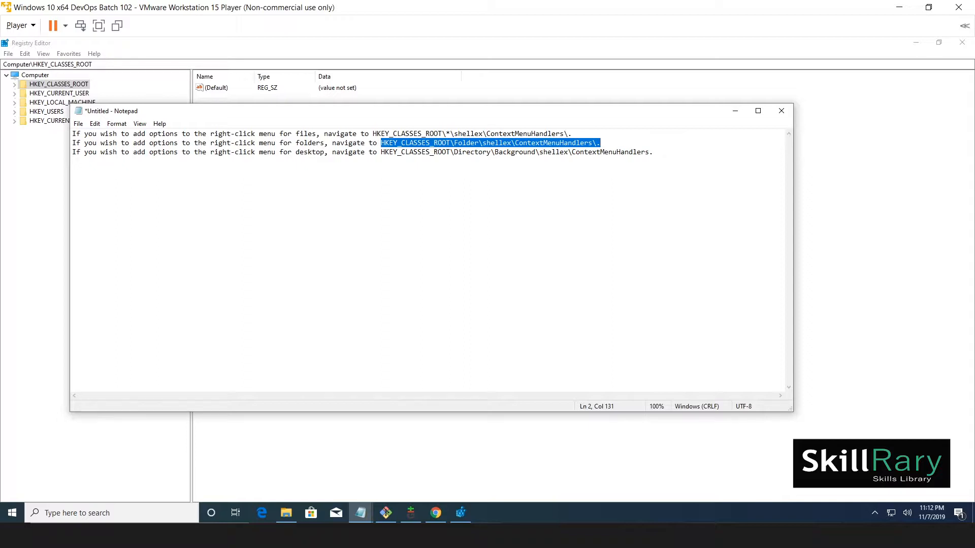
{"action": "left_click_drag", "start_coordinate": [381, 152], "coordinate": [653, 152]}
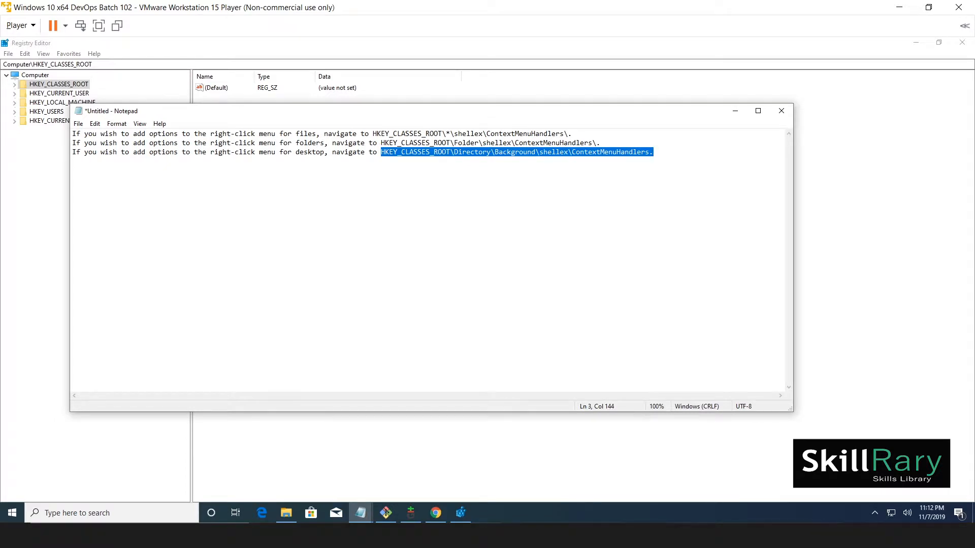
{"action": "double_click", "coordinate": [422, 134]}
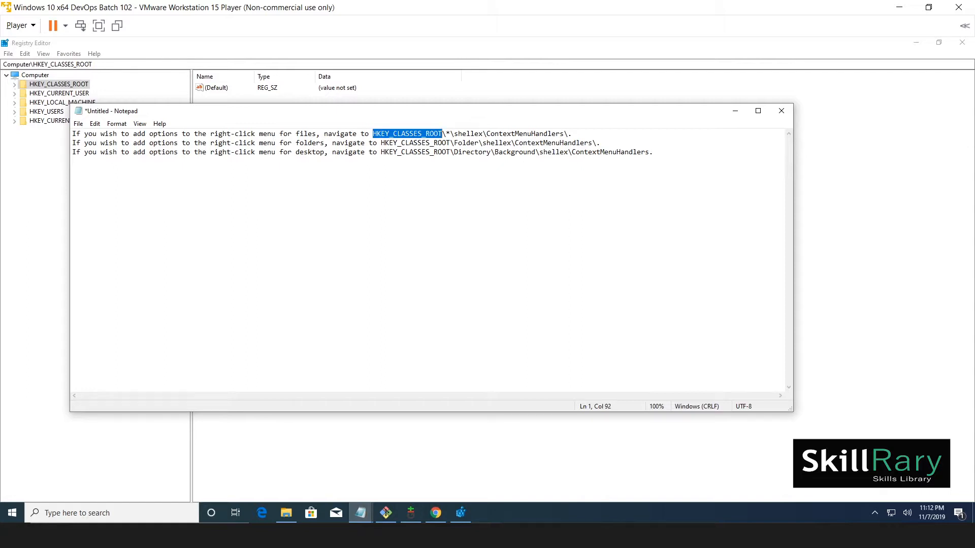
{"action": "left_click", "coordinate": [449, 134]}
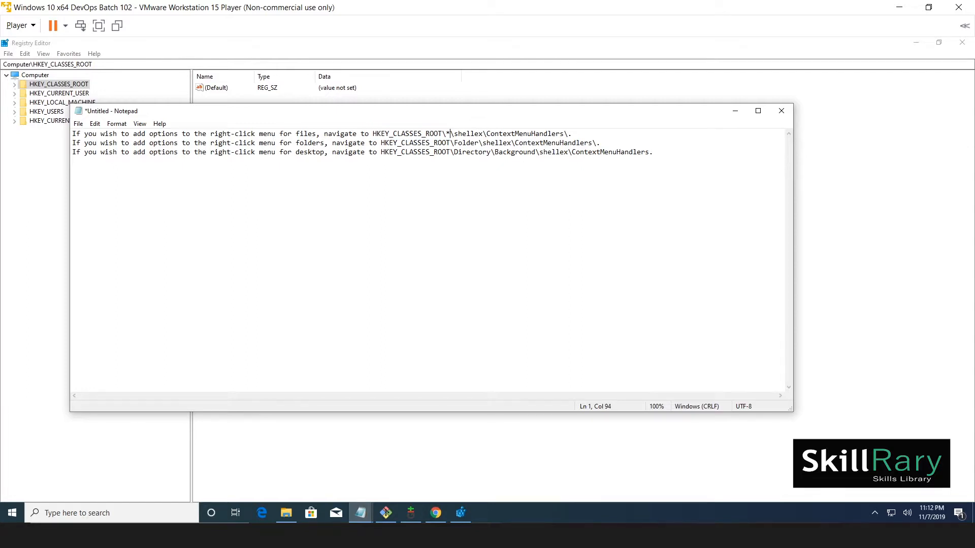
{"action": "left_click_drag", "start_coordinate": [457, 133], "coordinate": [491, 134]}
Switch to Registry Editor and expand the tree down to HKEY_CLASSES_ROOT\*\shellex\ContextMenuHandlers.
{"action": "left_click", "coordinate": [15, 85]}
{"action": "scroll", "coordinate": [40, 89], "scroll_direction": "up", "scroll_amount": 1}
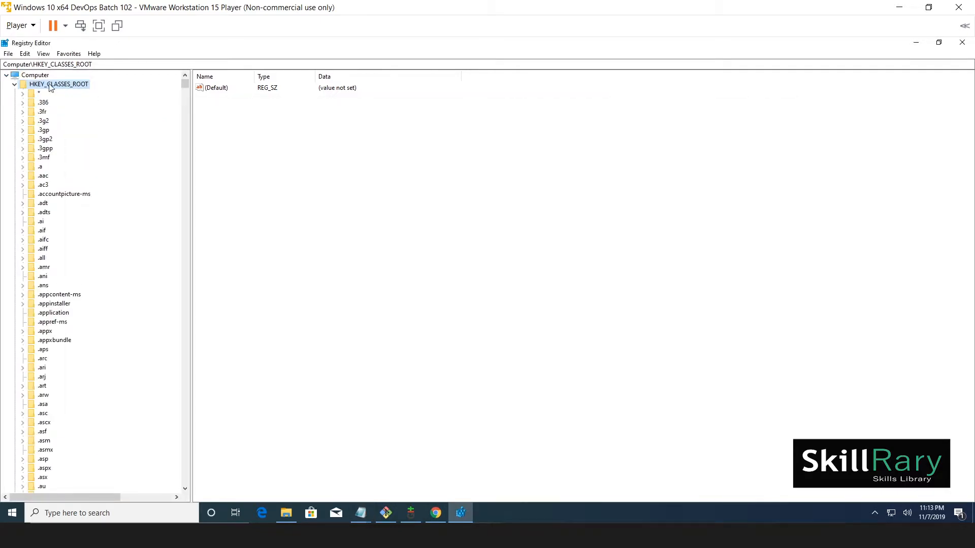
{"action": "left_click", "coordinate": [23, 93]}
{"action": "left_click", "coordinate": [31, 121]}
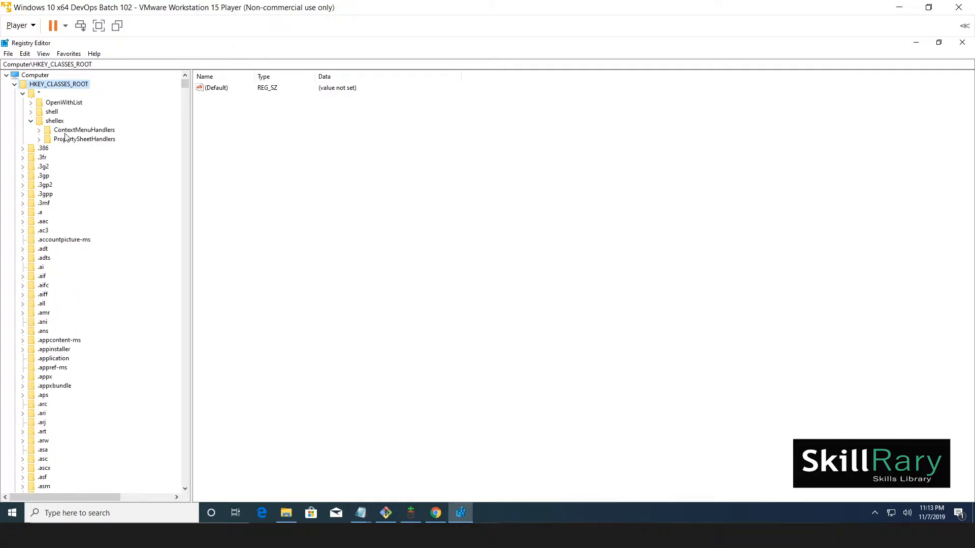
{"action": "left_click", "coordinate": [39, 130]}
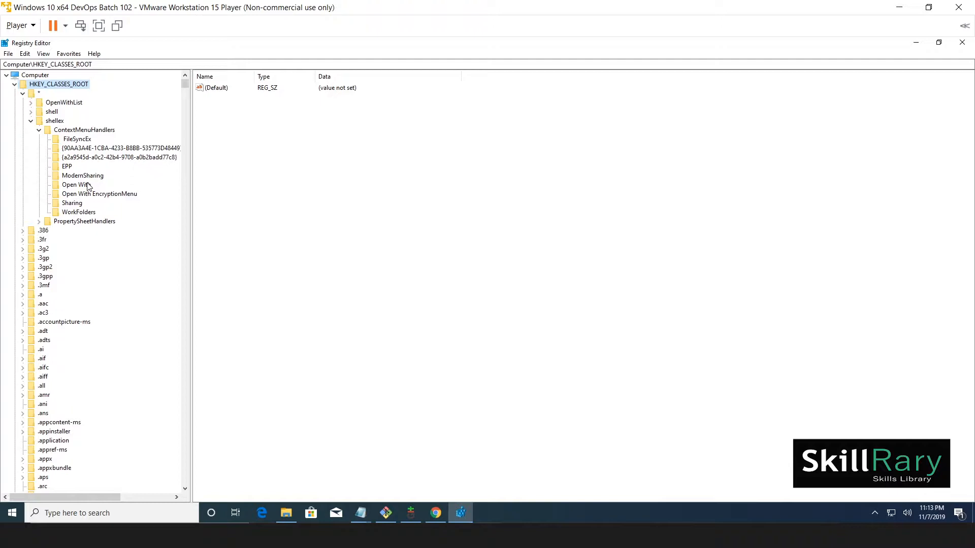
Switch to File Explorer and compare the context menu of changelog.txt with the file context menu handlers in the registry.
{"action": "left_click", "coordinate": [286, 513]}
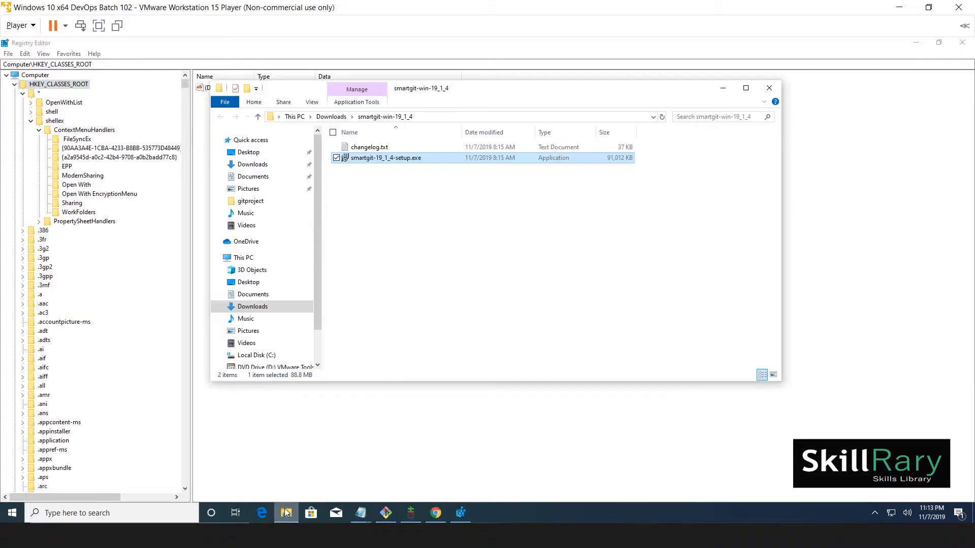
{"action": "right_click", "coordinate": [376, 148]}
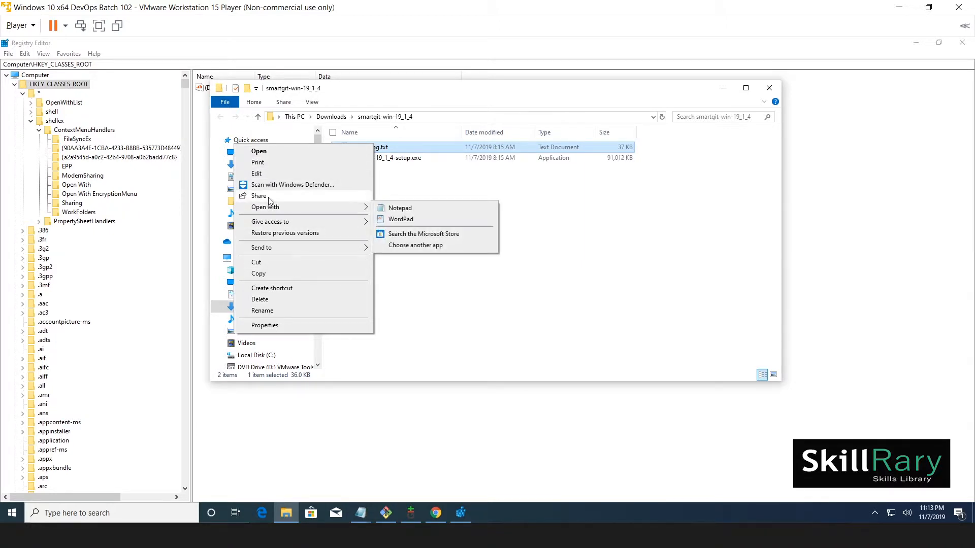
{"action": "left_click", "coordinate": [102, 115]}
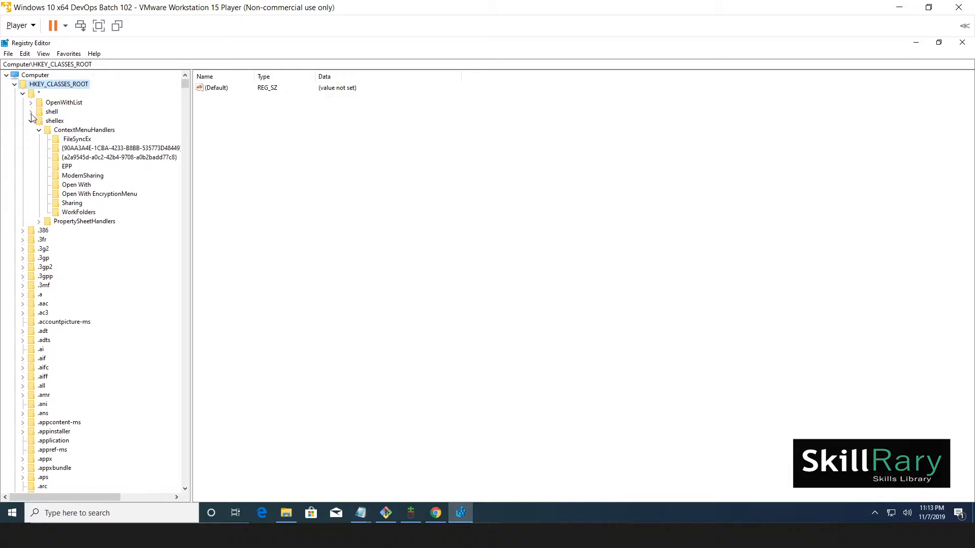
{"action": "left_click", "coordinate": [287, 513]}
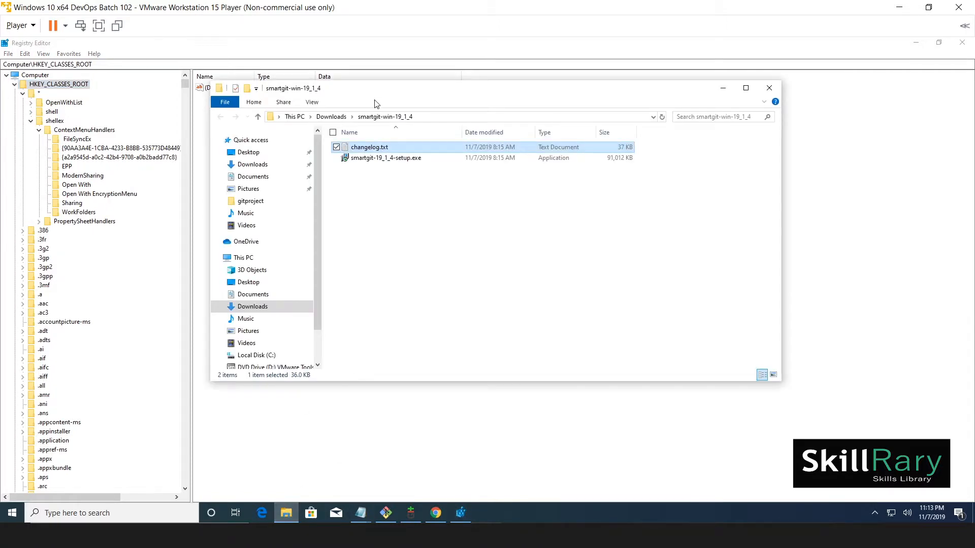
{"action": "right_click", "coordinate": [362, 148]}
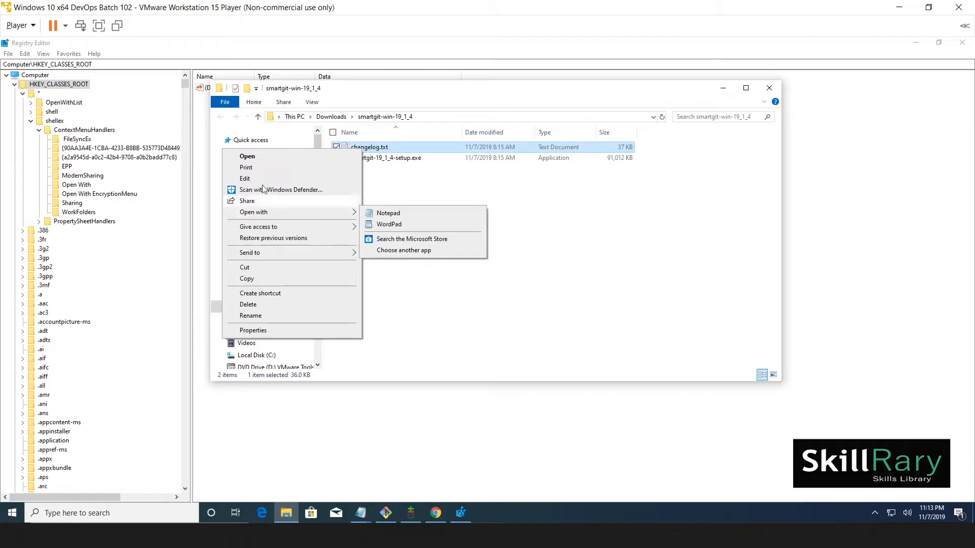
{"action": "left_click", "coordinate": [463, 215]}
Create a new key named SkillRary under HKEY_CLASSES_ROOT\*\shell in Registry Editor.
{"action": "left_click", "coordinate": [31, 112]}
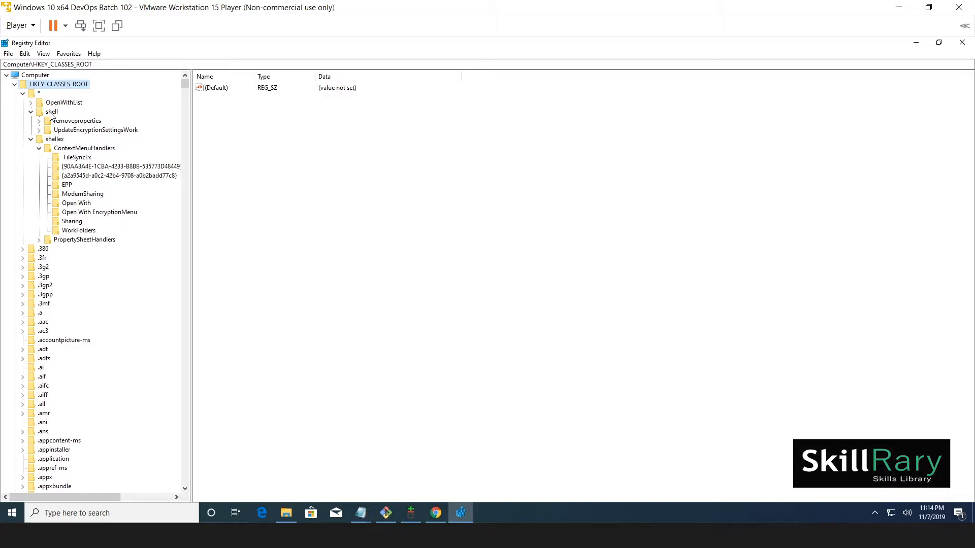
{"action": "right_click", "coordinate": [47, 114]}
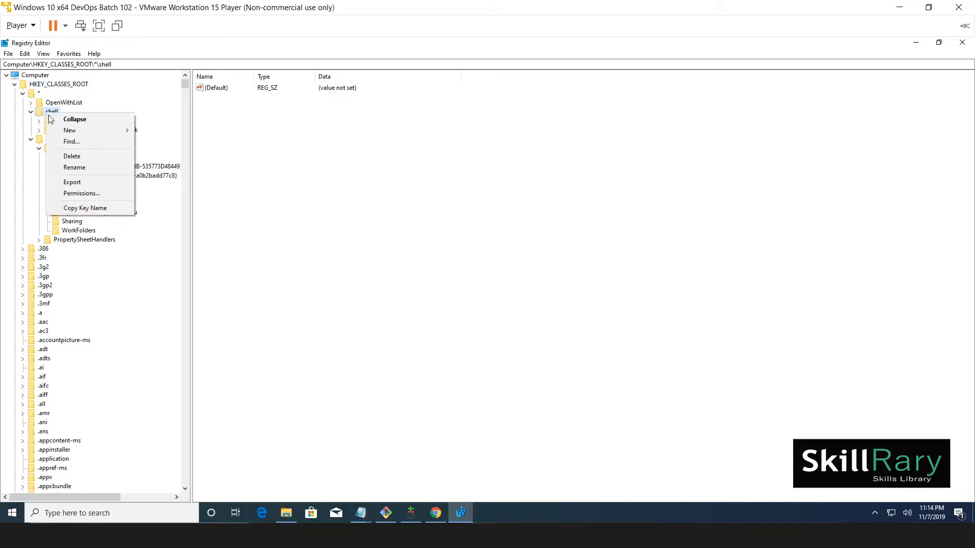
{"action": "mouse_move", "coordinate": [79, 133]}
{"action": "left_click", "coordinate": [172, 130]}
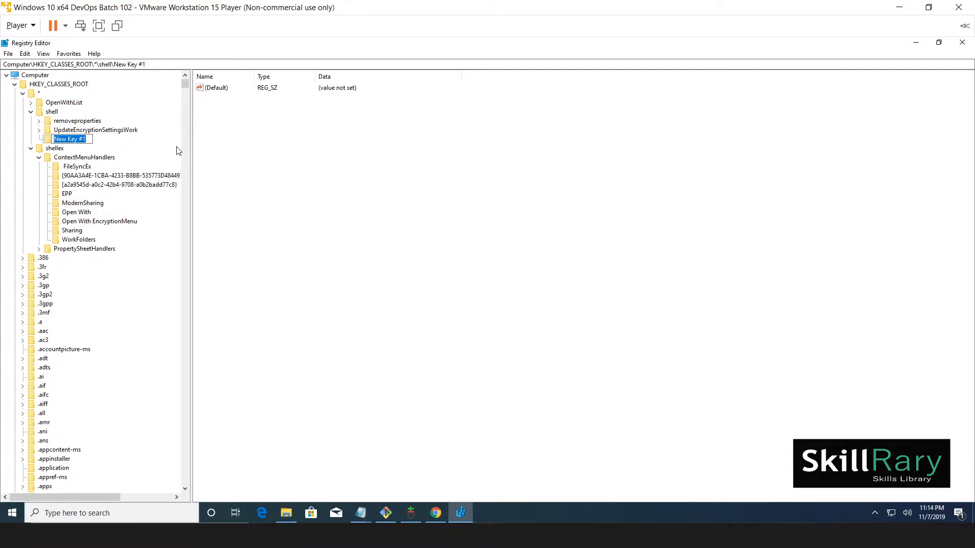
{"action": "type", "text": "SkillRary"}
{"action": "key", "text": "Return"}
Create a subkey named command under the SkillRary key.
{"action": "right_click", "coordinate": [63, 140]}
{"action": "left_click", "coordinate": [158, 158]}
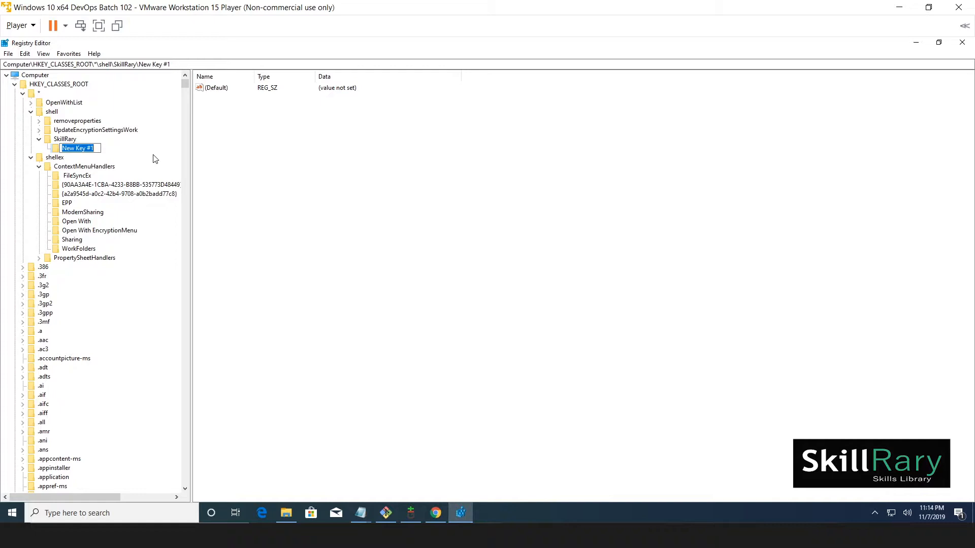
{"action": "type", "text": "command"}
{"action": "key", "text": "Return"}
Set the (Default) value of the command key to cmd.exe.
{"action": "left_click_drag", "start_coordinate": [391, 119], "coordinate": [198, 84]}
{"action": "left_click", "coordinate": [253, 123]}
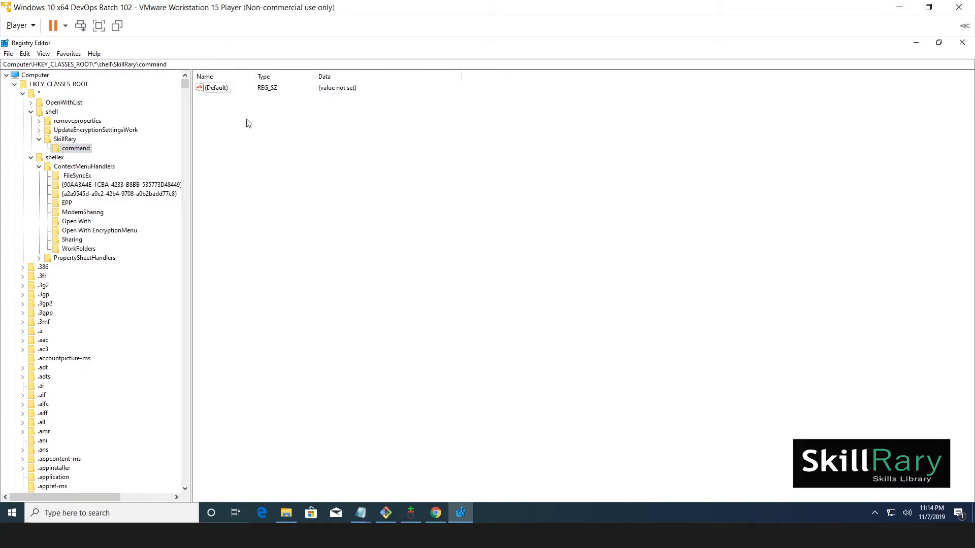
{"action": "double_click", "coordinate": [216, 90]}
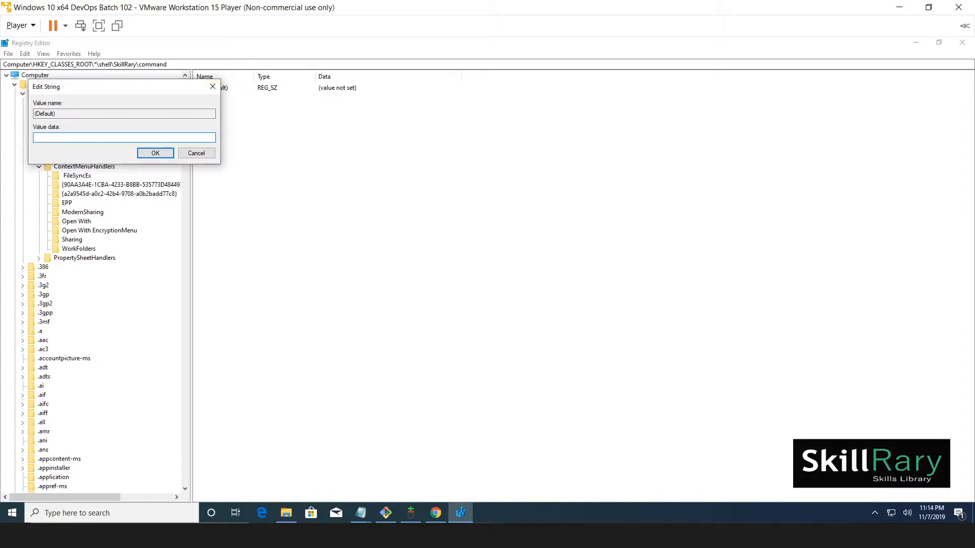
{"action": "type", "text": "cmd.exe"}
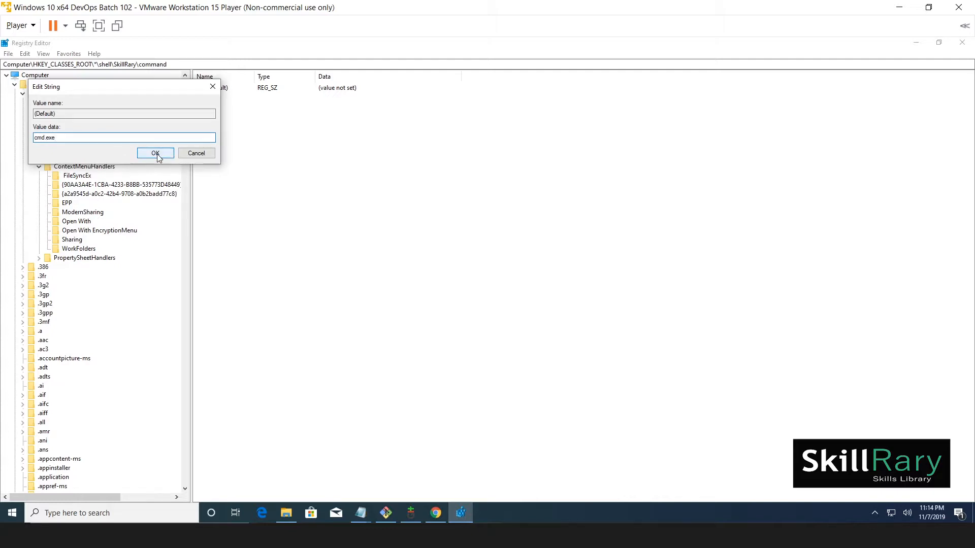
{"action": "left_click", "coordinate": [157, 155]}
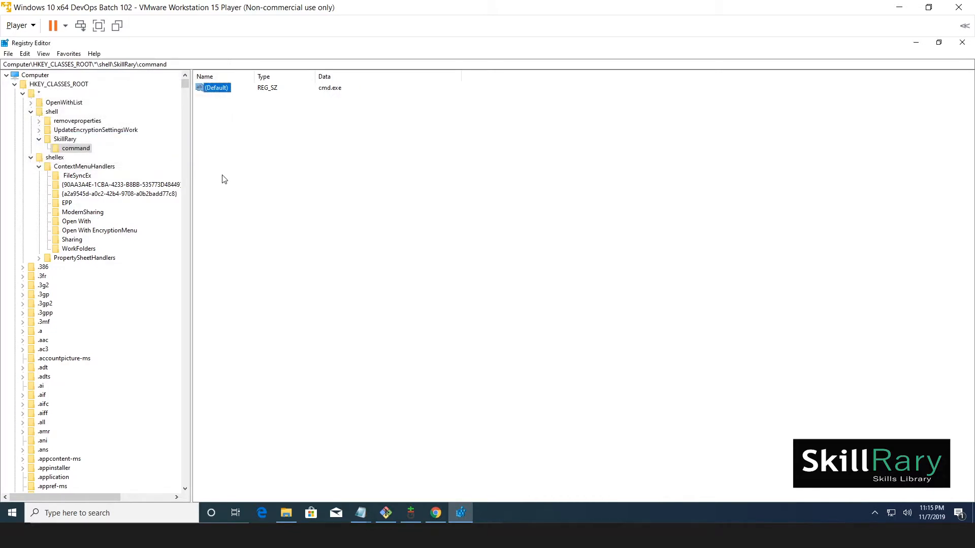
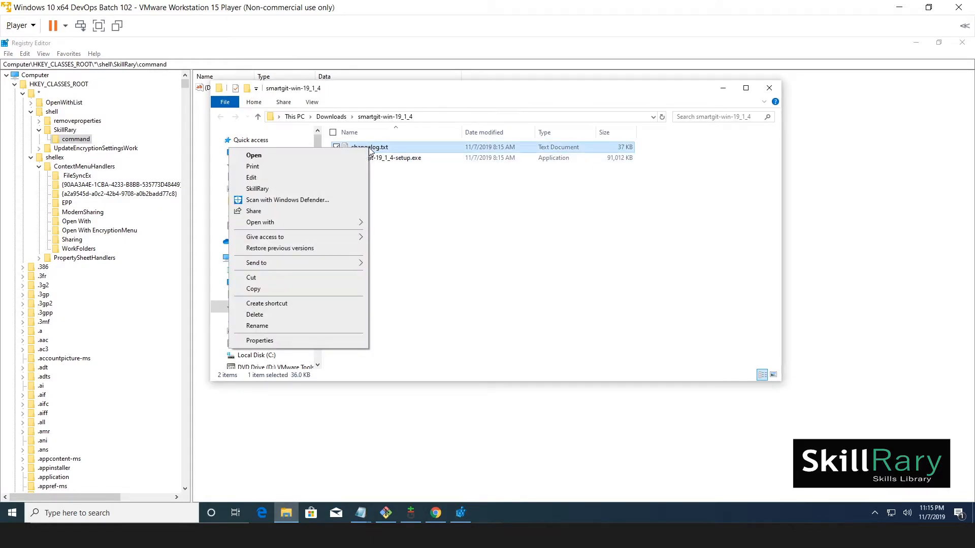
Run the SkillRary option on changelog.txt and close the command prompt it launches.
{"action": "left_click", "coordinate": [284, 191]}
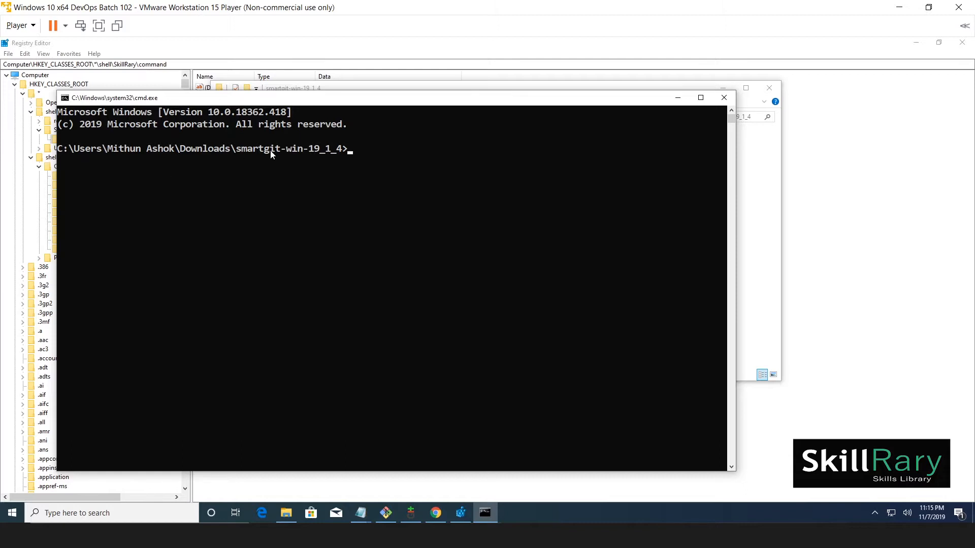
{"action": "left_click", "coordinate": [724, 97]}
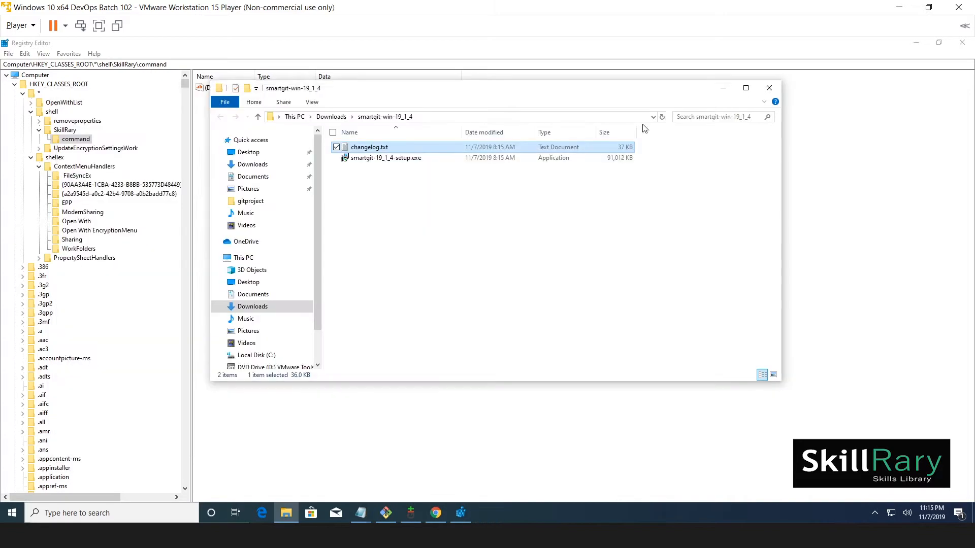
Show the desktop and check which options the context menu of its empty background offers.
{"action": "key", "text": "super+d"}
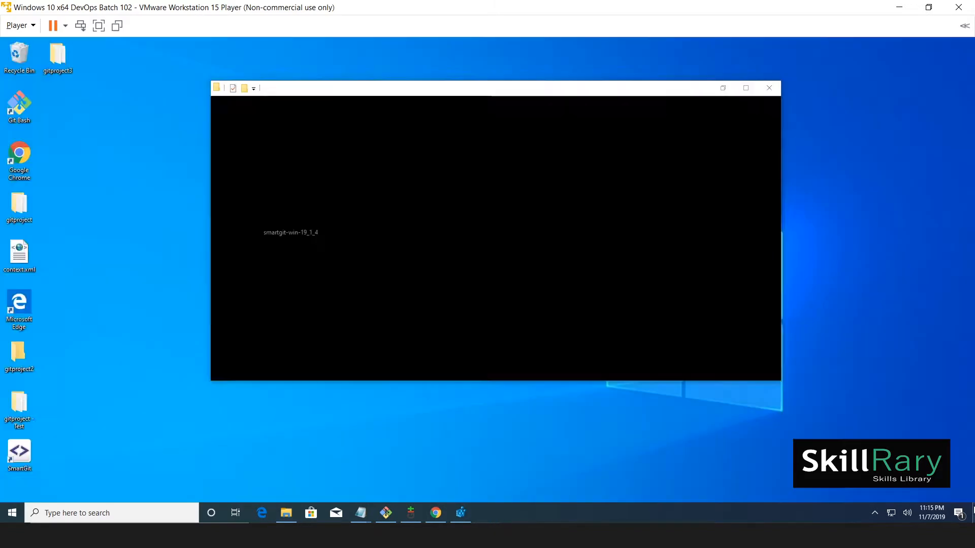
{"action": "right_click", "coordinate": [360, 154]}
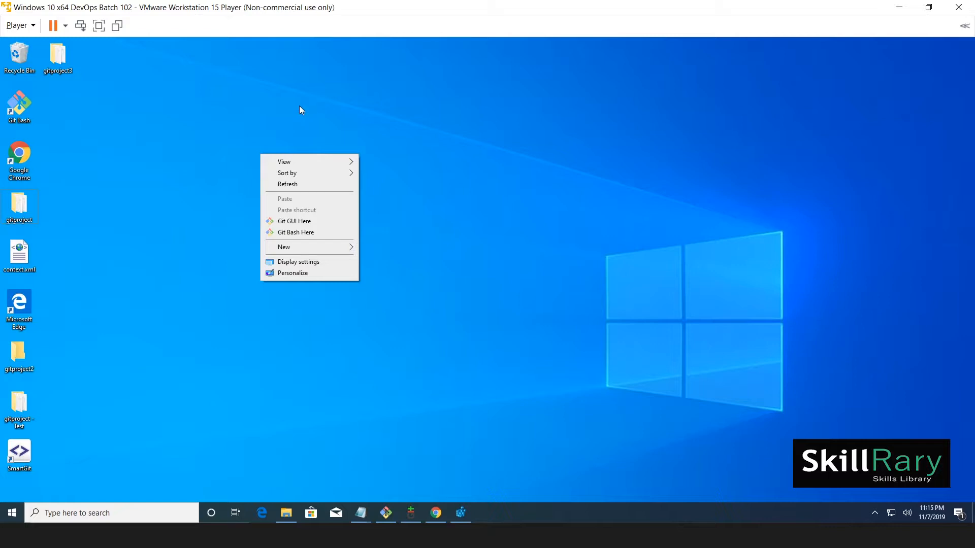
{"action": "left_click", "coordinate": [447, 148]}
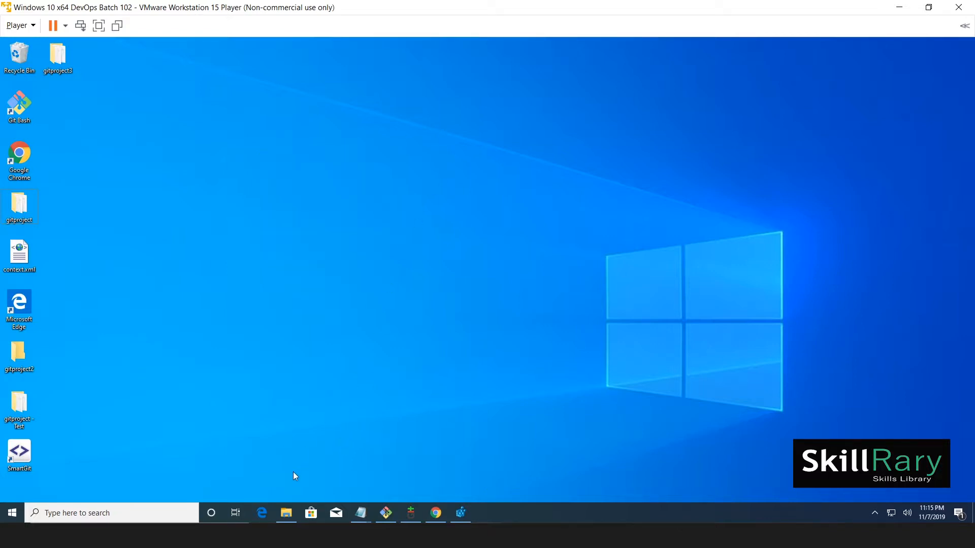
Switch to Registry Editor, collapse the * key and expand the Folder key under HKEY_CLASSES_ROOT.
{"action": "left_click", "coordinate": [460, 513]}
{"action": "left_click", "coordinate": [22, 94]}
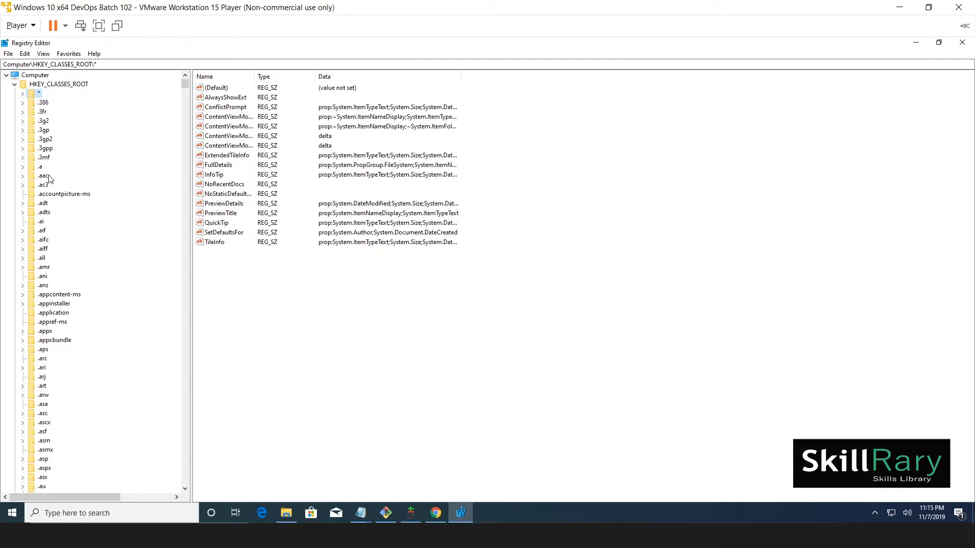
{"action": "scroll", "coordinate": [40, 193], "scroll_direction": "down", "scroll_amount": 20}
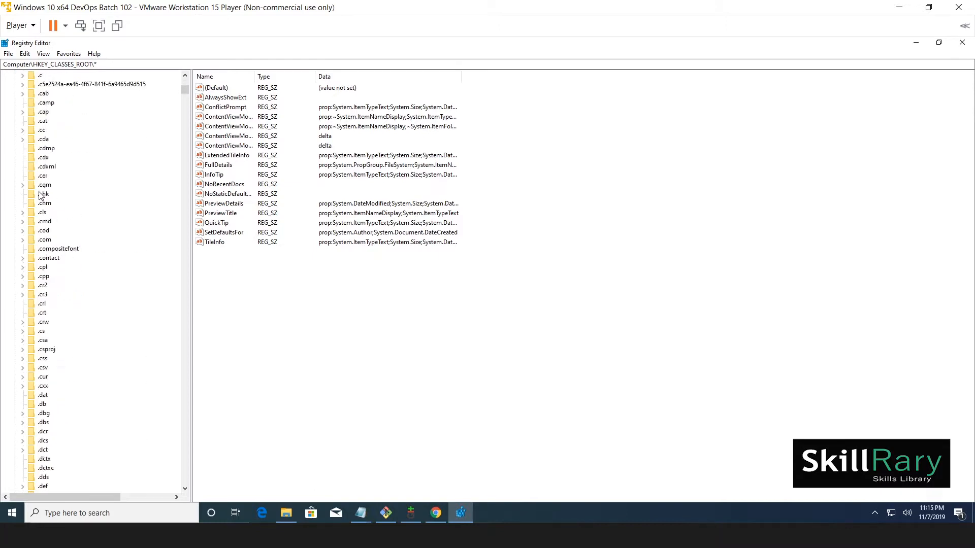
{"action": "scroll", "coordinate": [40, 194], "scroll_direction": "down", "scroll_amount": 20}
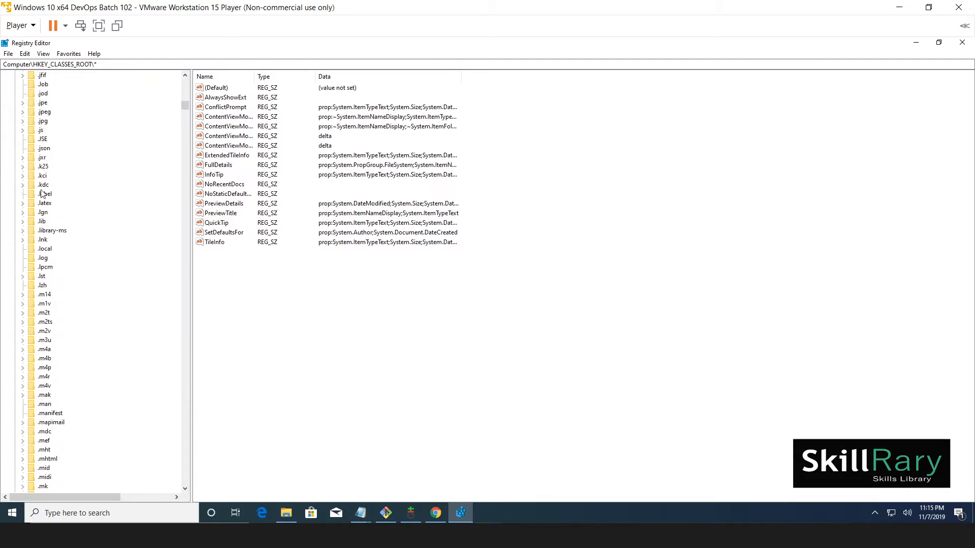
{"action": "scroll", "coordinate": [42, 194], "scroll_direction": "down", "scroll_amount": 20}
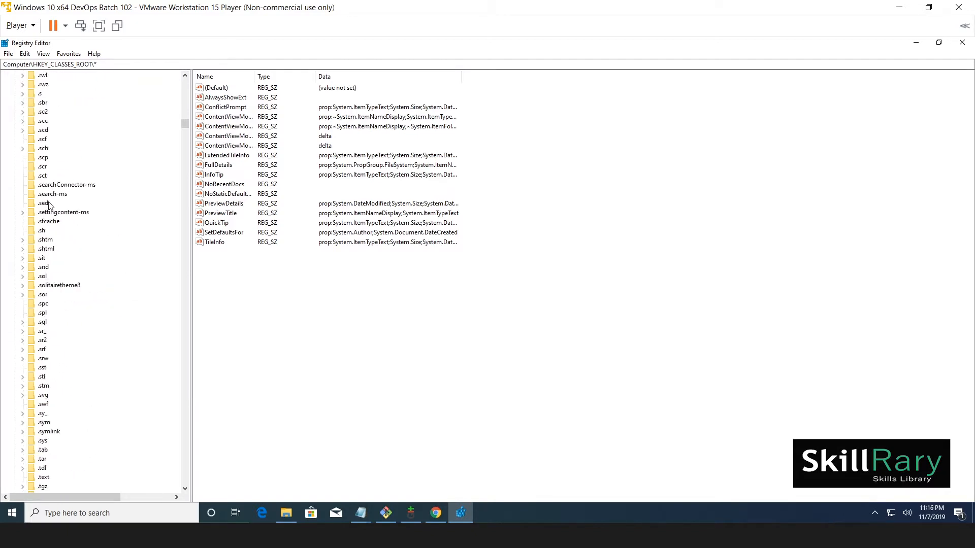
{"action": "scroll", "coordinate": [49, 205], "scroll_direction": "down", "scroll_amount": 20}
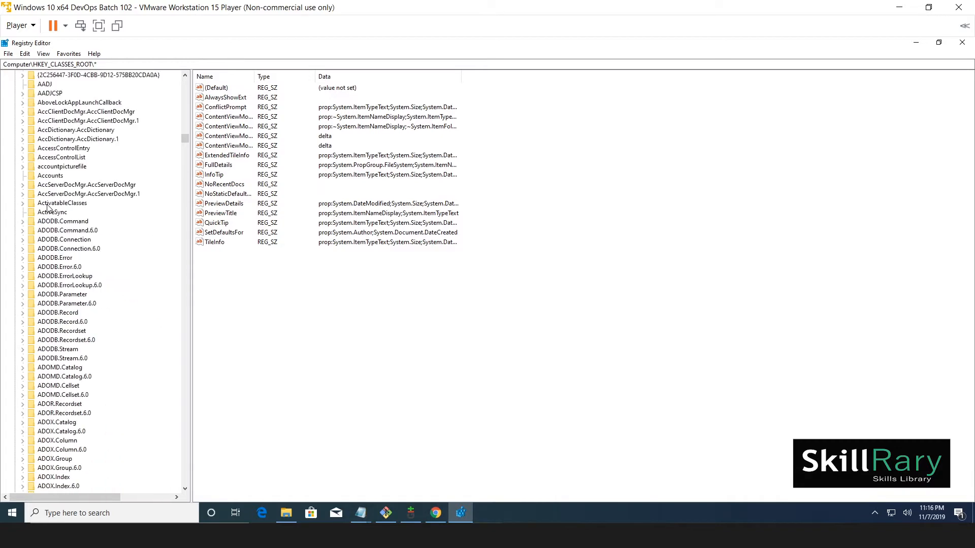
{"action": "scroll", "coordinate": [47, 207], "scroll_direction": "down", "scroll_amount": 20}
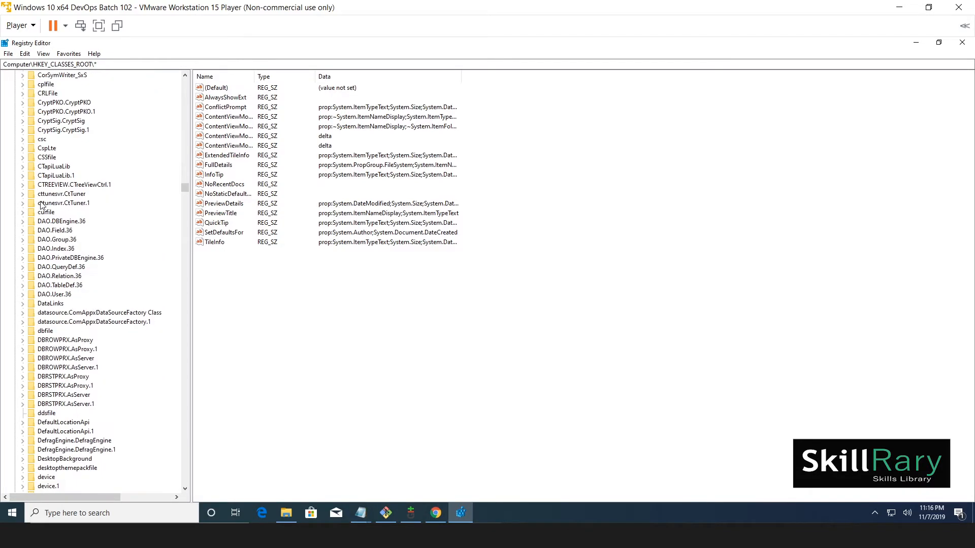
{"action": "scroll", "coordinate": [43, 205], "scroll_direction": "down", "scroll_amount": 20}
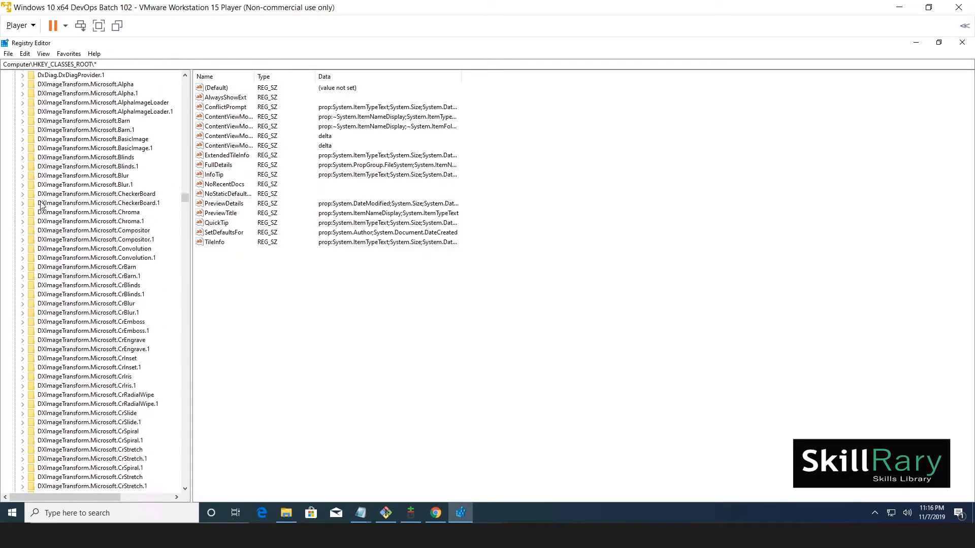
{"action": "scroll", "coordinate": [41, 205], "scroll_direction": "down", "scroll_amount": 20}
{"action": "left_click", "coordinate": [35, 259]}
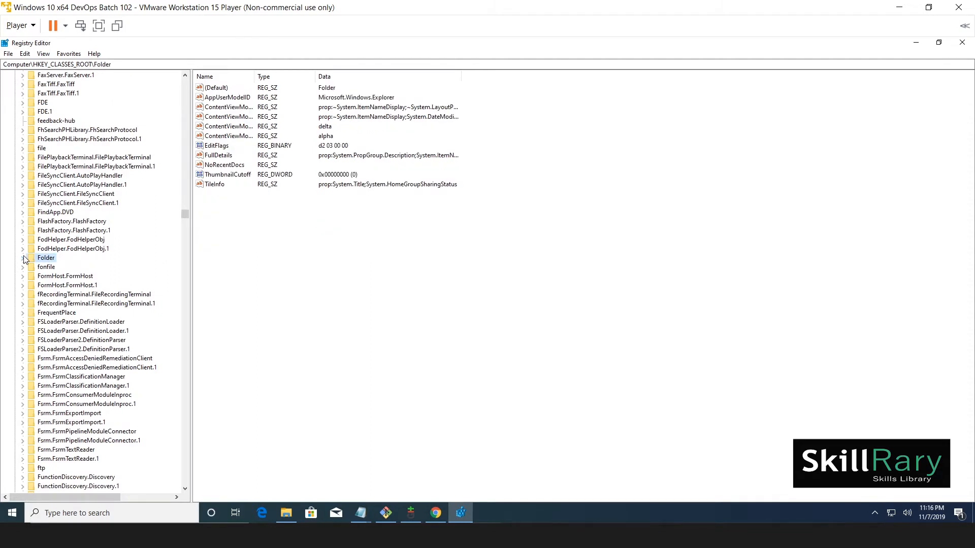
{"action": "left_click", "coordinate": [24, 258]}
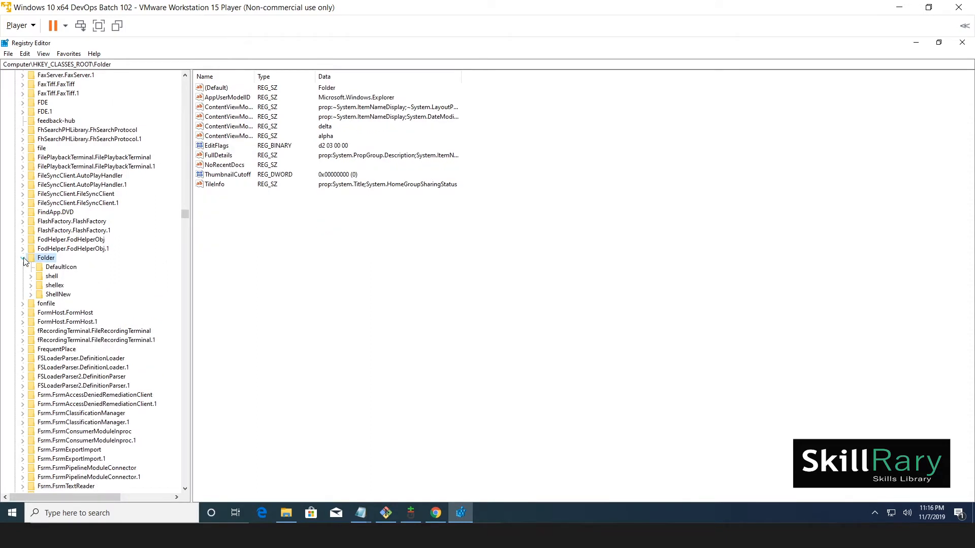
Examine the ContextMenuHandlers entries under Folder\shellex and collapse the shellex branch again.
{"action": "left_click", "coordinate": [31, 285]}
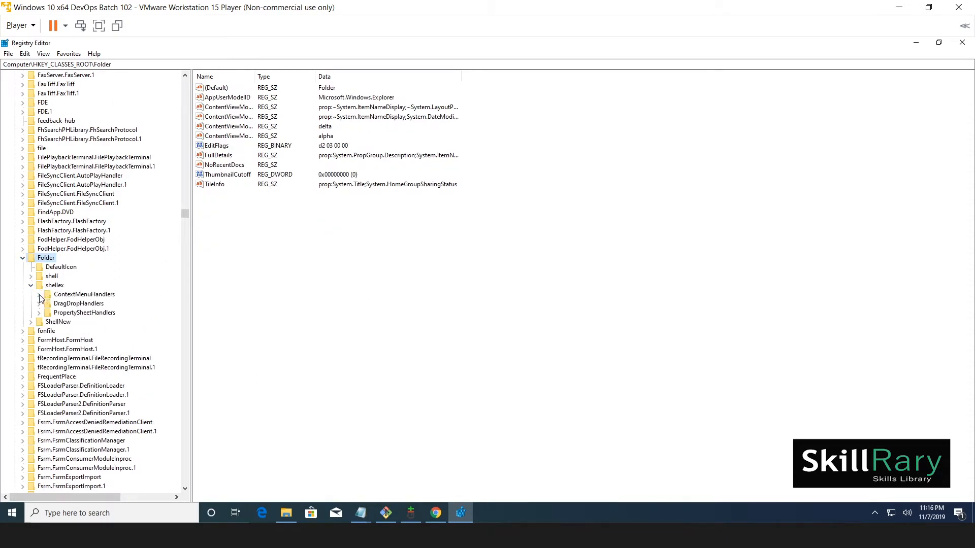
{"action": "left_click", "coordinate": [39, 295]}
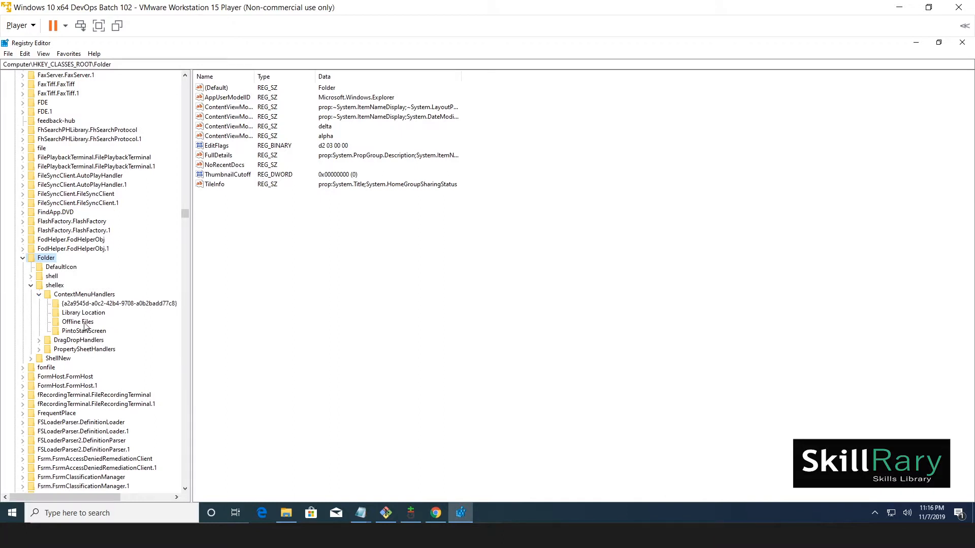
{"action": "left_click", "coordinate": [38, 295]}
{"action": "left_click", "coordinate": [31, 285]}
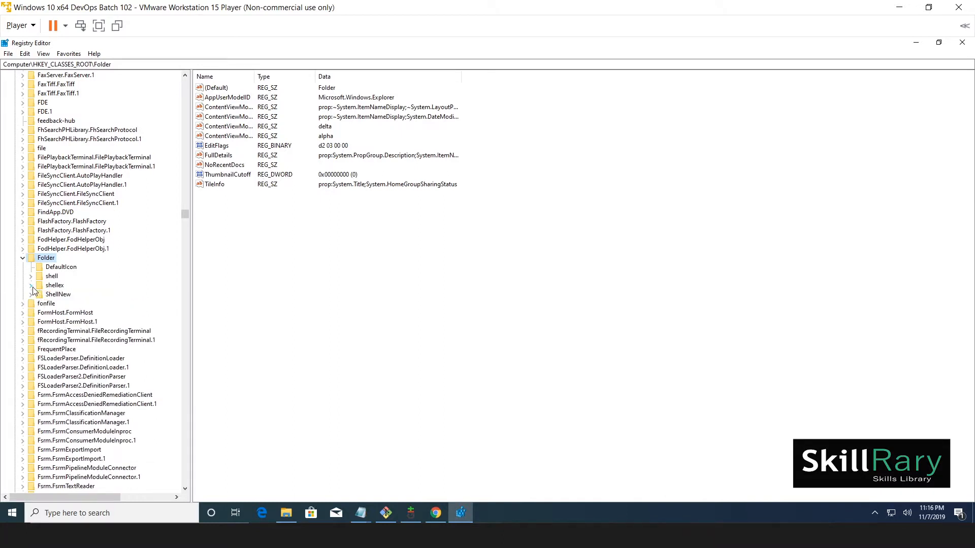
Create a new key named SkillRary under HKEY_CLASSES_ROOT\Folder\shell.
{"action": "left_click", "coordinate": [31, 276]}
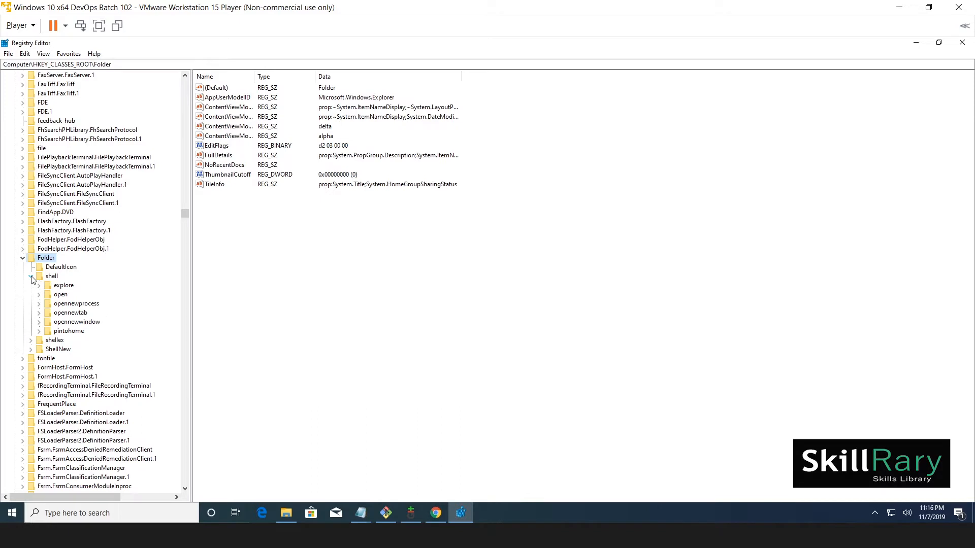
{"action": "left_click", "coordinate": [57, 277]}
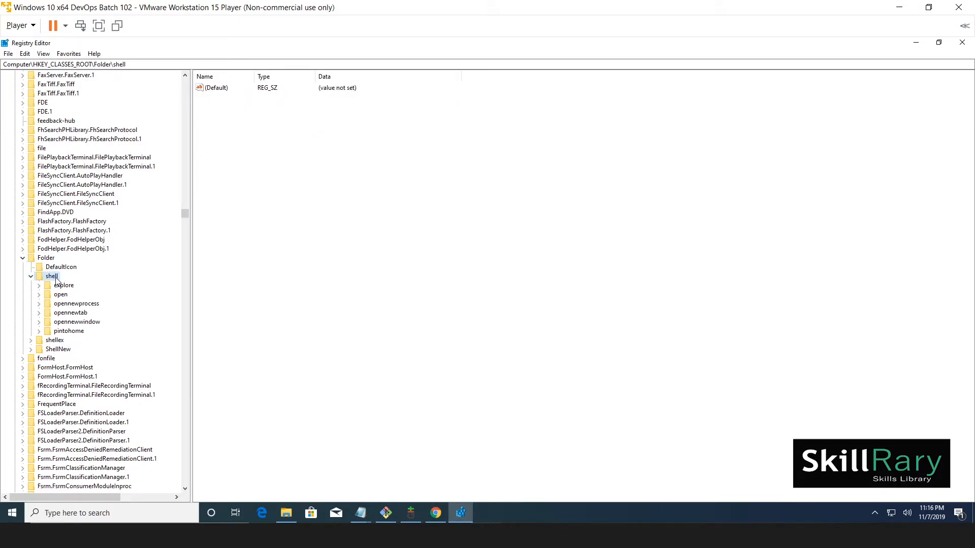
{"action": "right_click", "coordinate": [56, 278]}
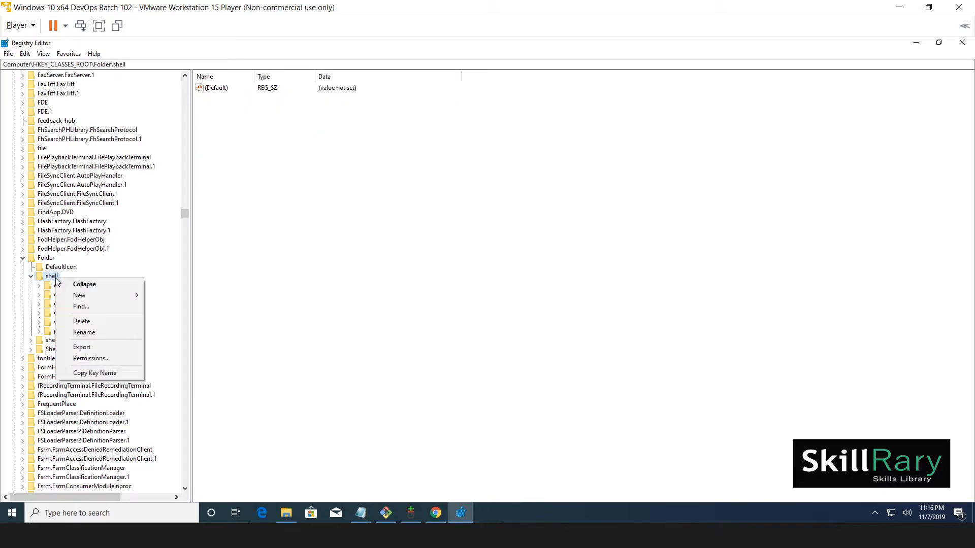
{"action": "mouse_move", "coordinate": [101, 295]}
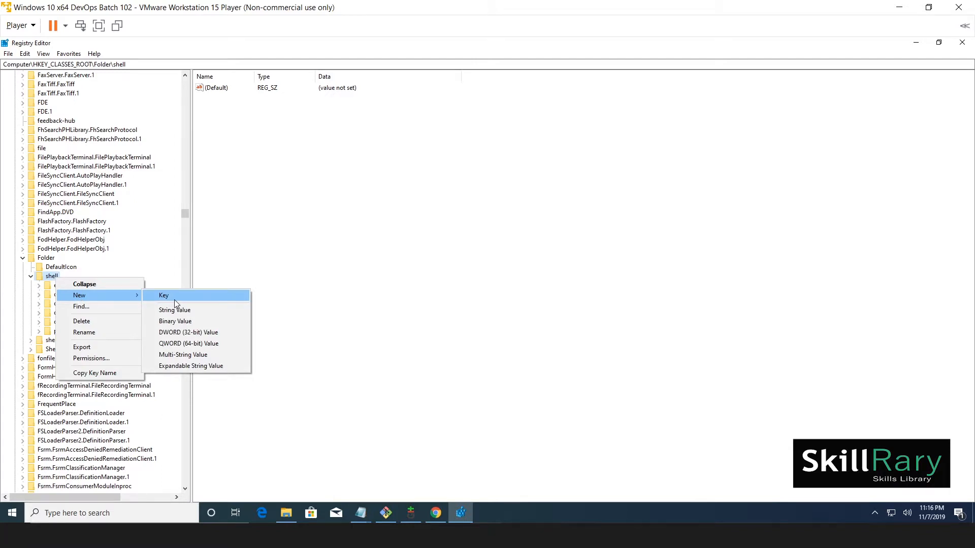
{"action": "left_click", "coordinate": [175, 299]}
{"action": "type", "text": "SkillRary"}
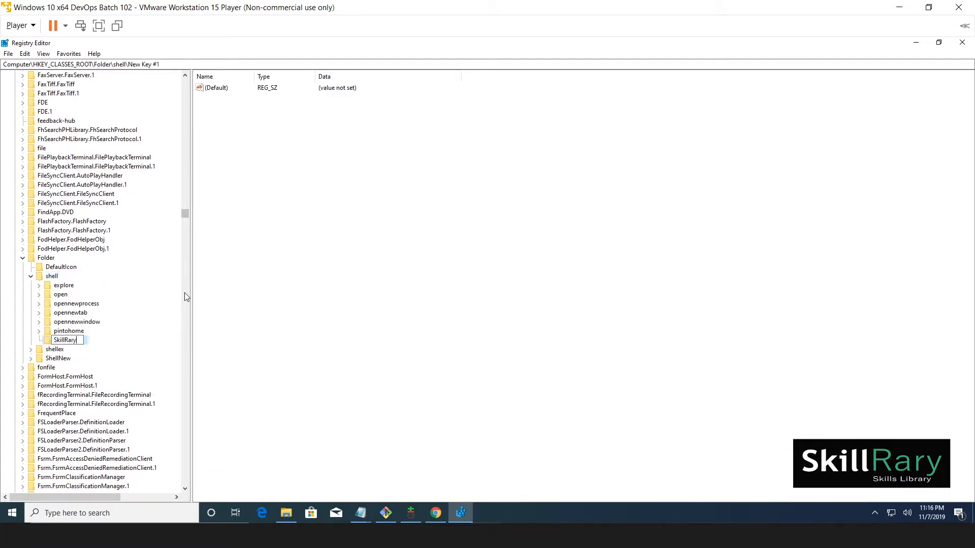
{"action": "key", "text": "Return"}
Create a command subkey under Folder\shell\SkillRary and set its (Default) value to notepad.exe.
{"action": "right_click", "coordinate": [69, 344]}
{"action": "mouse_move", "coordinate": [91, 360]}
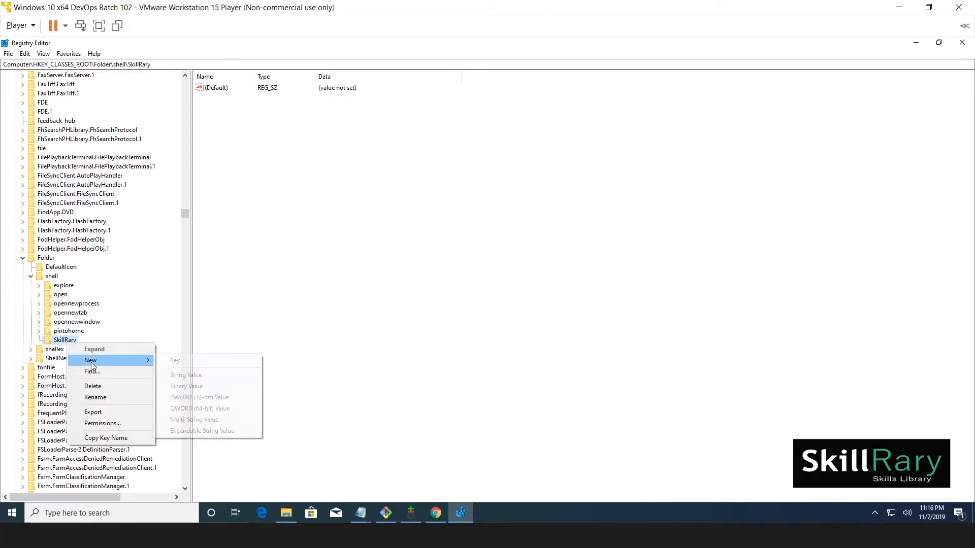
{"action": "left_click", "coordinate": [186, 359]}
{"action": "type", "text": "command"}
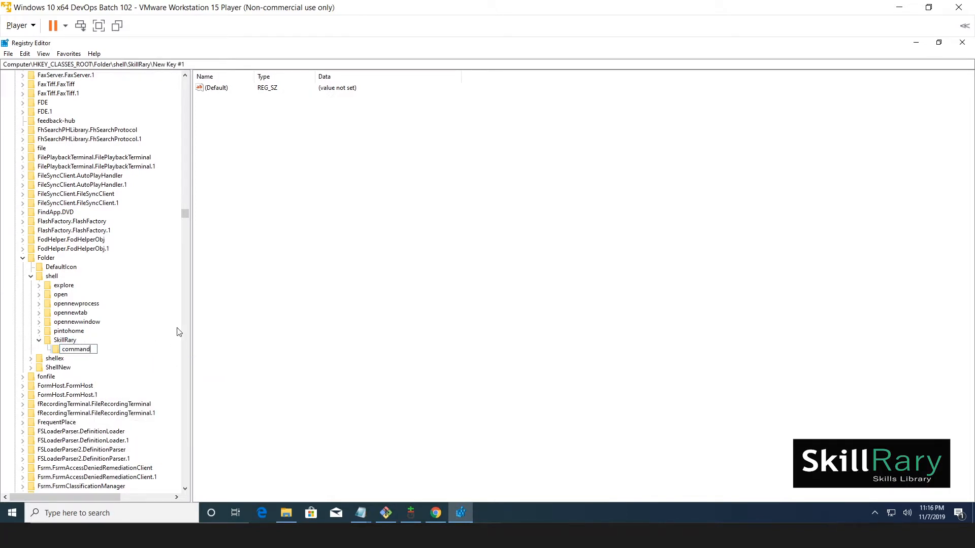
{"action": "key", "text": "Return"}
{"action": "double_click", "coordinate": [211, 89]}
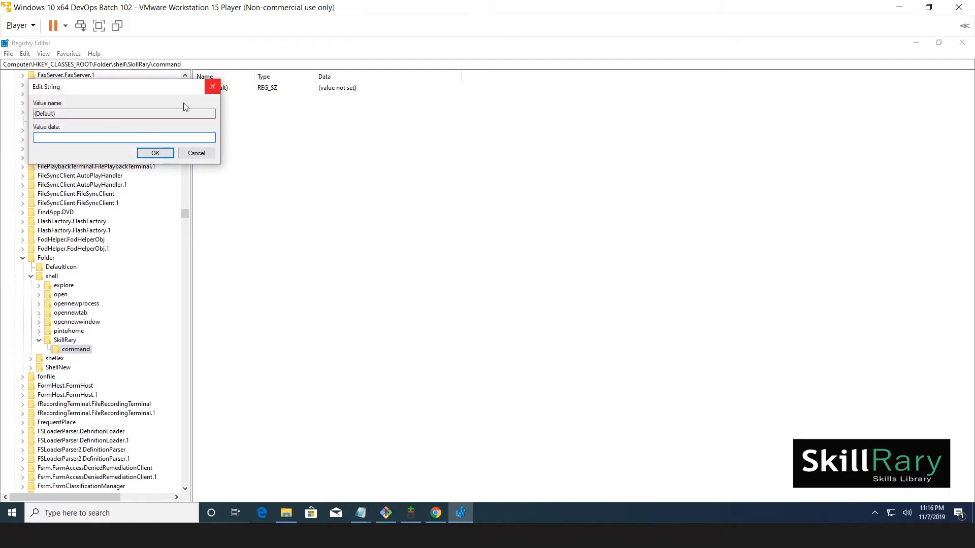
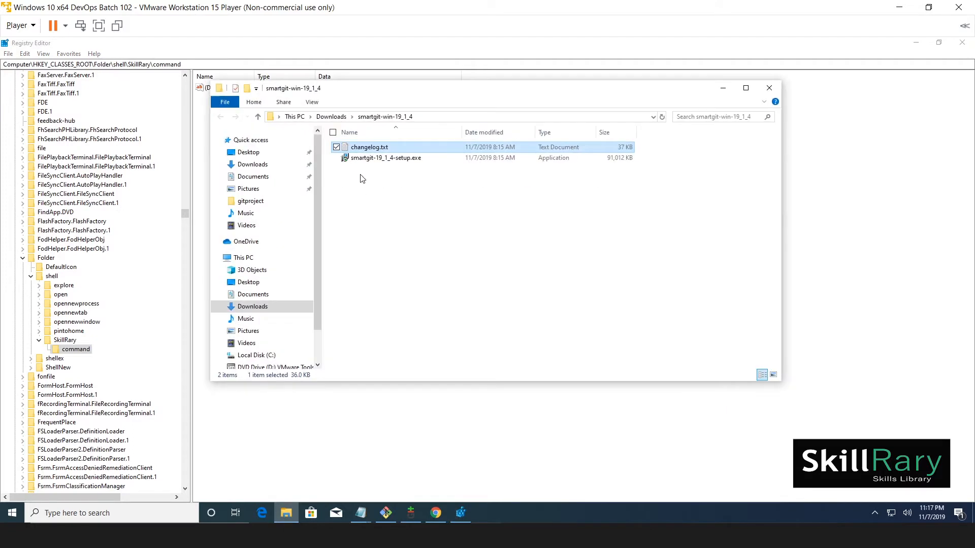
Test the SkillRary option on changelog.txt in File Explorer, close the launched program and return to Registry Editor.
{"action": "left_click", "coordinate": [364, 148]}
{"action": "right_click", "coordinate": [364, 147]}
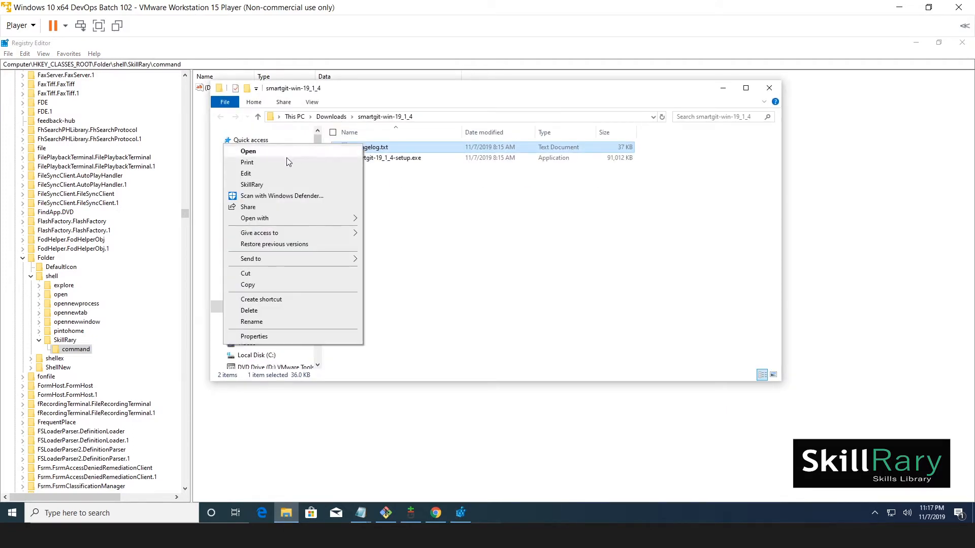
{"action": "left_click", "coordinate": [259, 187]}
{"action": "left_click", "coordinate": [731, 110]}
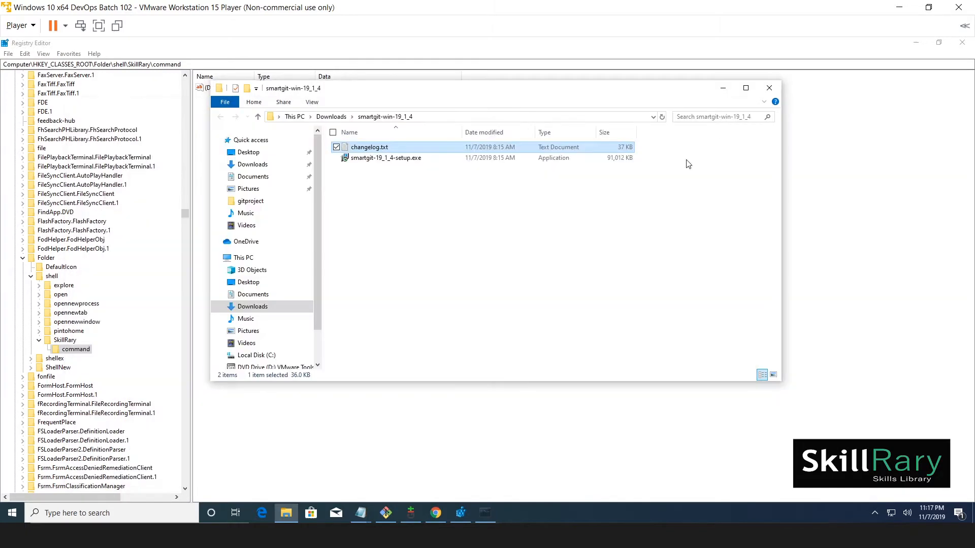
{"action": "left_click", "coordinate": [303, 420]}
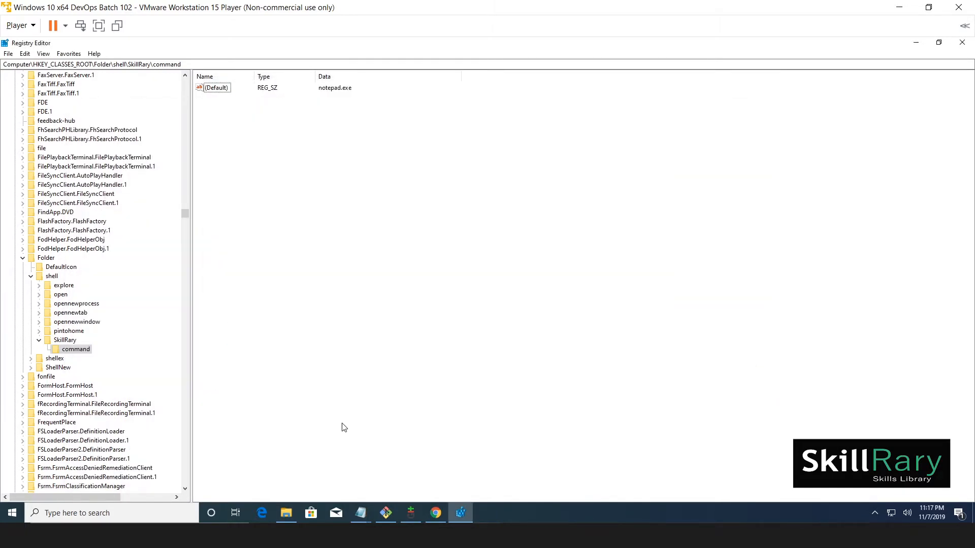
Run the SkillRary option on the gitproject folder on the desktop and close the Notepad window it launches.
{"action": "key", "text": "super+d"}
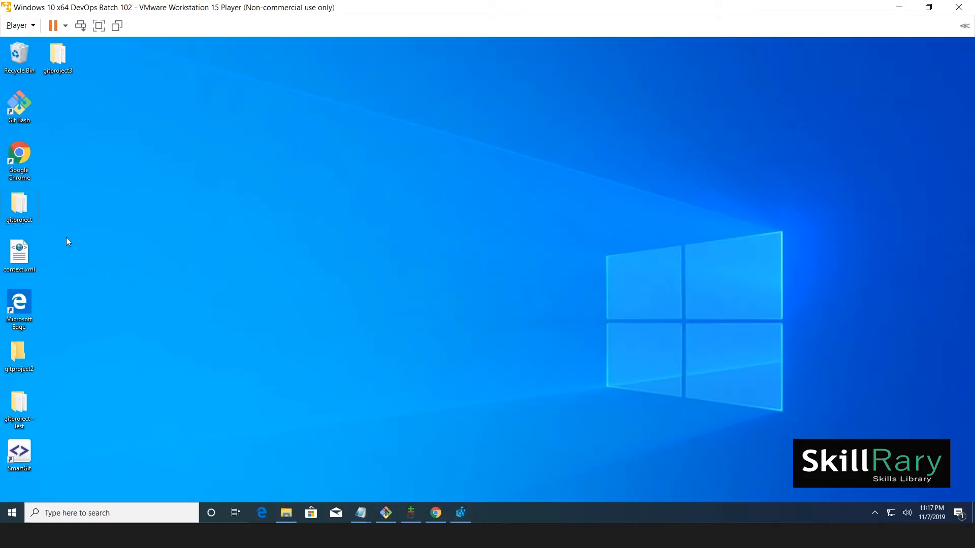
{"action": "right_click", "coordinate": [19, 206]}
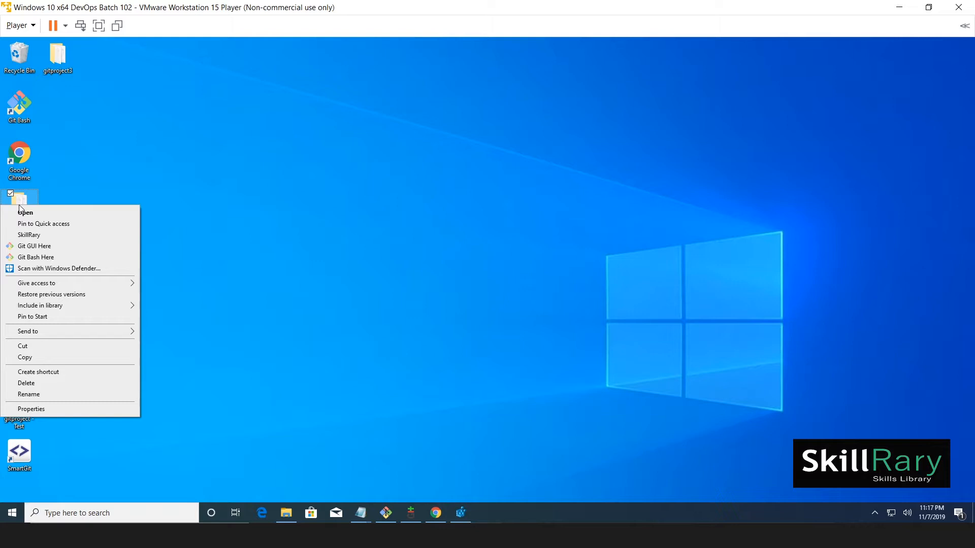
{"action": "left_click", "coordinate": [33, 236]}
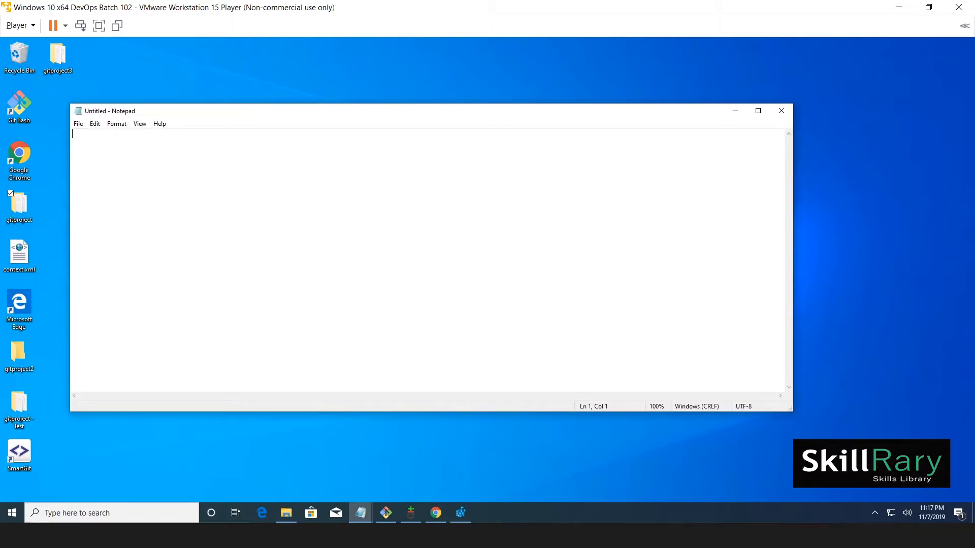
{"action": "left_click", "coordinate": [782, 111]}
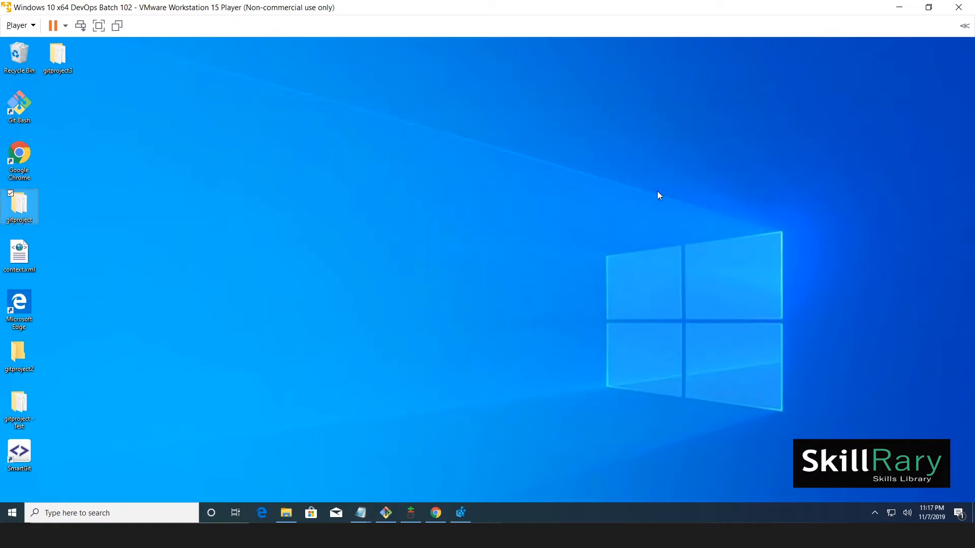
In Registry Editor, rename the SkillRary key under HKEY_CLASSES_ROOT\Folder\shell to SkillRary Folder.
{"action": "left_click", "coordinate": [466, 509]}
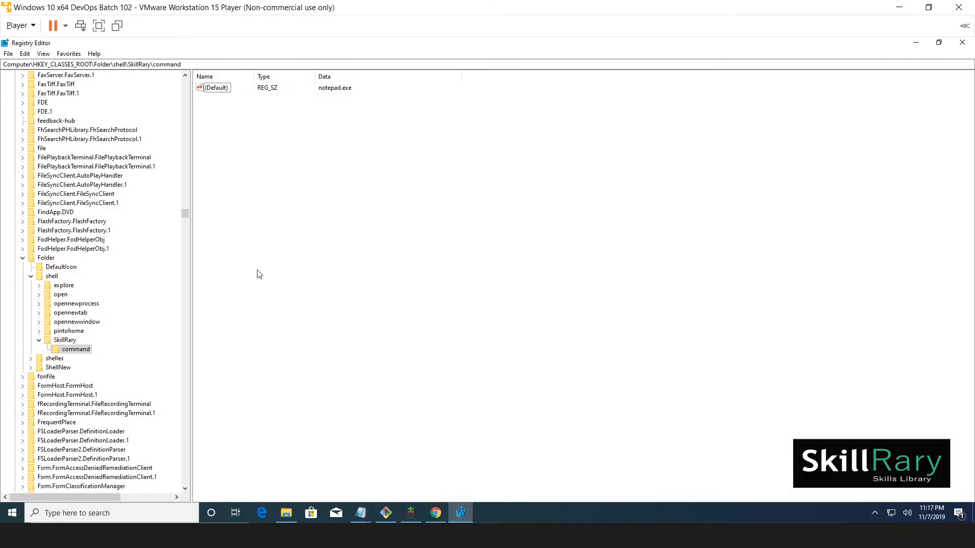
{"action": "right_click", "coordinate": [65, 340]}
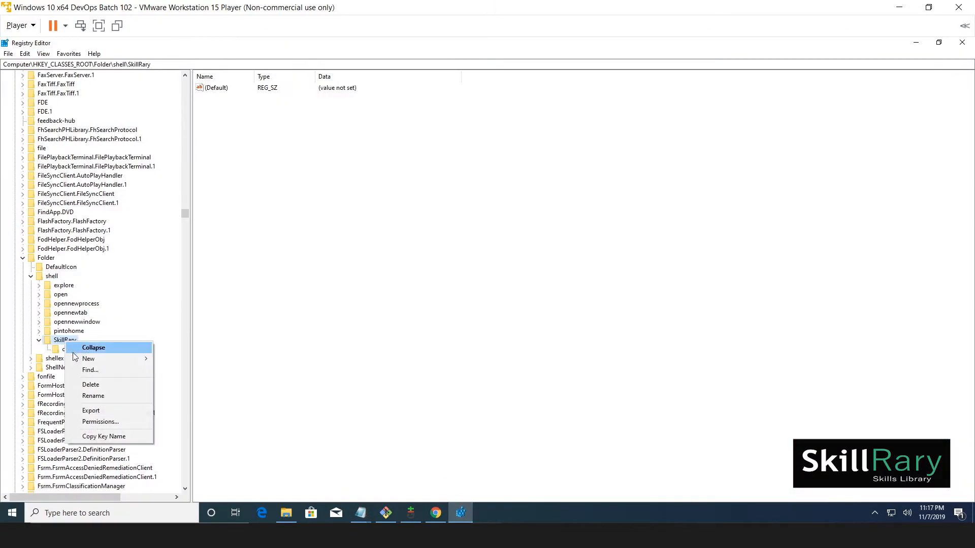
{"action": "left_click", "coordinate": [104, 394]}
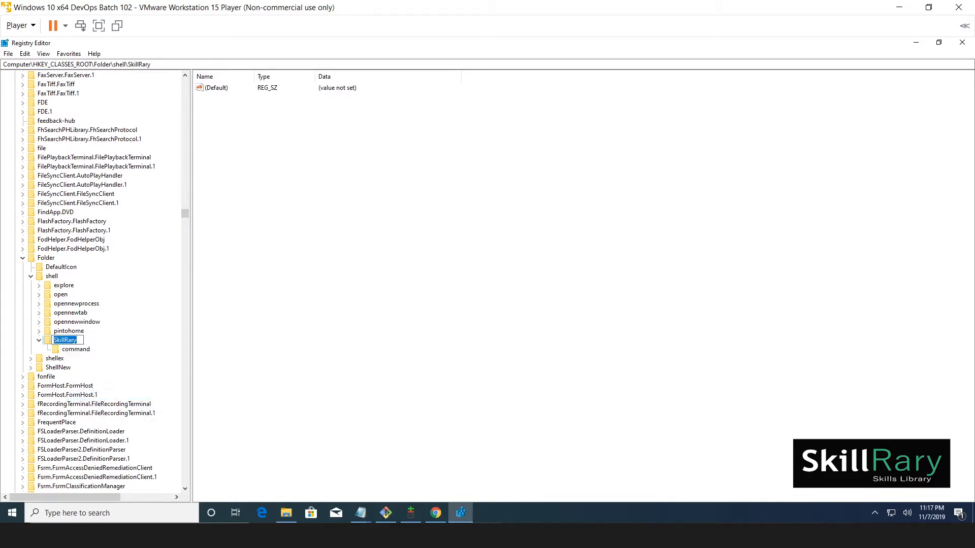
{"action": "key", "text": "End"}
{"action": "type", "text": "Folder"}
{"action": "key", "text": "Return"}
Show the desktop, run the SkillRary Folder option on the gitproject folder and close the Notepad window it launches.
{"action": "key", "text": "super+d"}
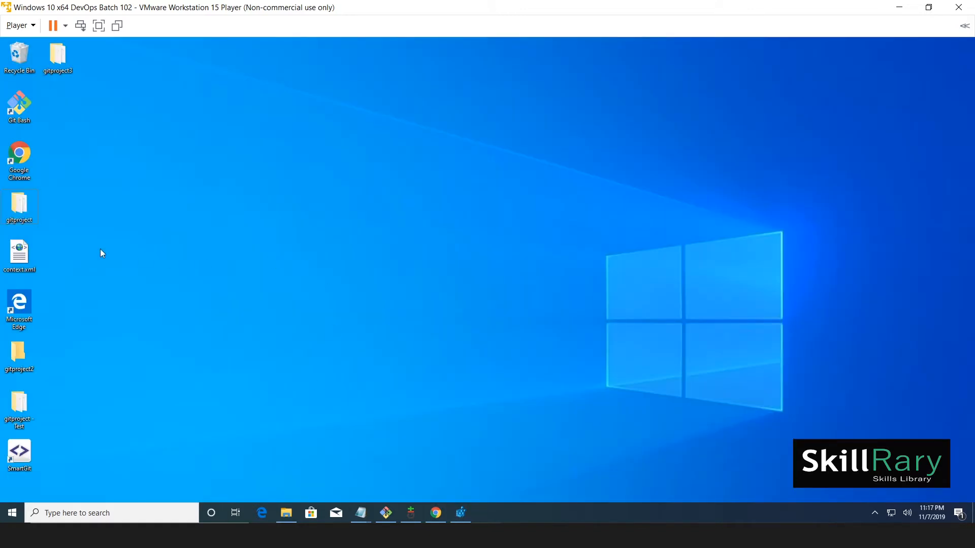
{"action": "right_click", "coordinate": [27, 205]}
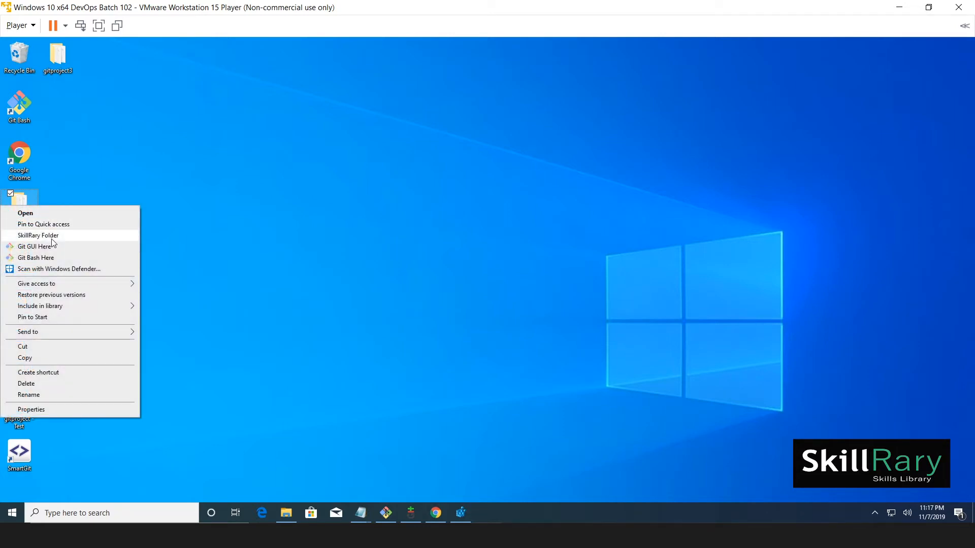
{"action": "left_click", "coordinate": [53, 236]}
{"action": "left_click", "coordinate": [774, 113]}
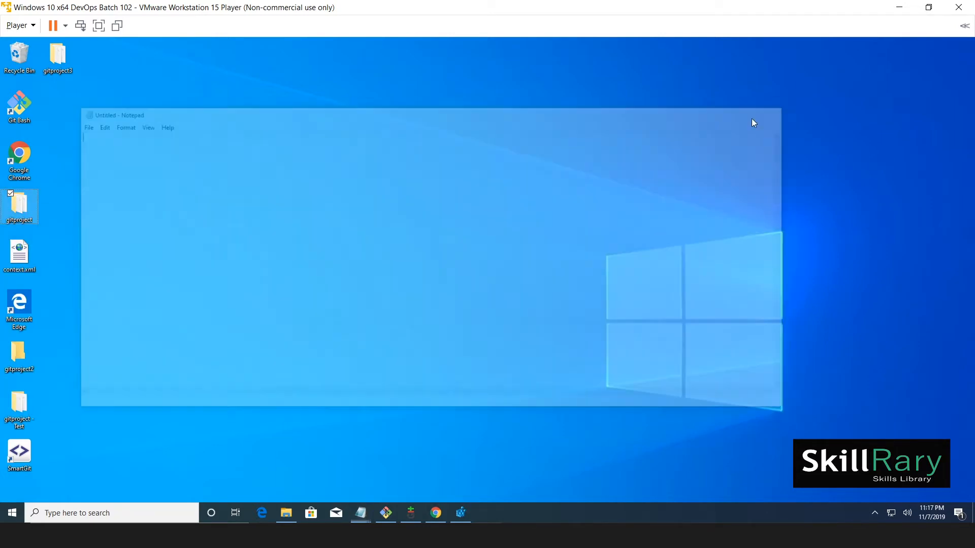
{"action": "left_click", "coordinate": [148, 99]}
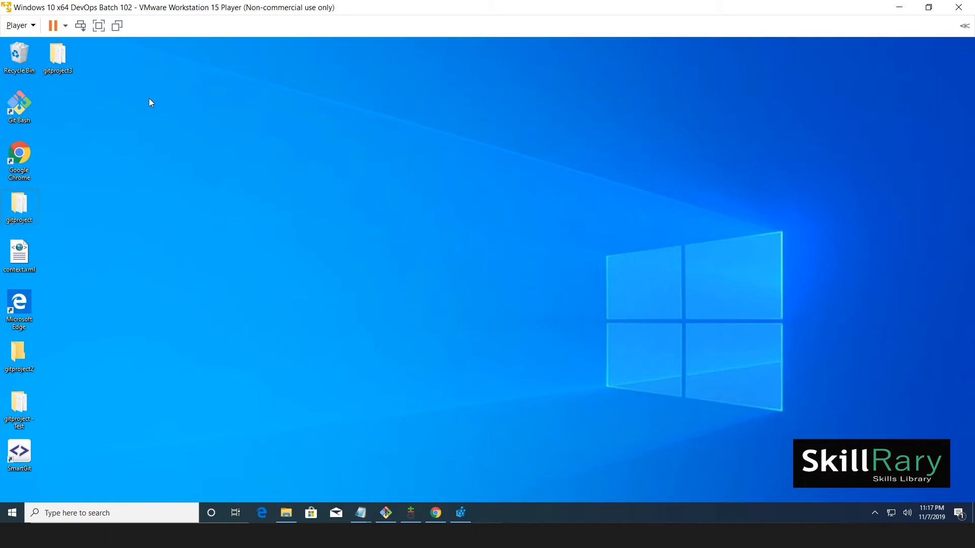
Run the SkillRary option on the context.xml file on the desktop and close the Command Prompt window it launches.
{"action": "right_click", "coordinate": [16, 258]}
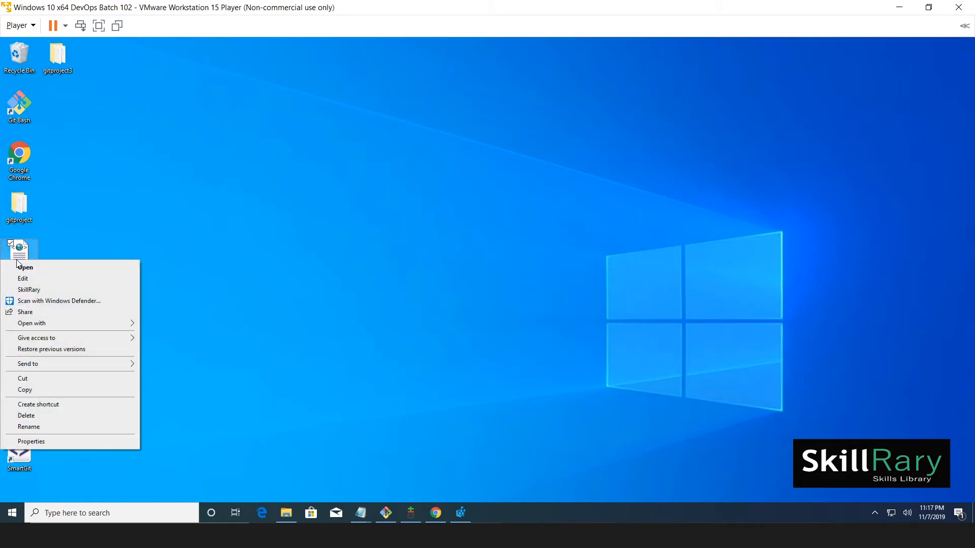
{"action": "left_click", "coordinate": [40, 290]}
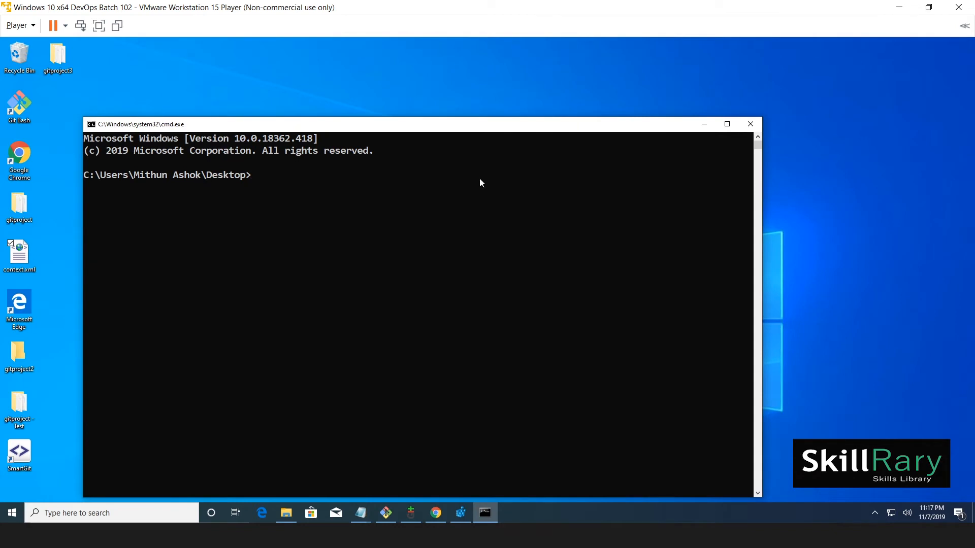
{"action": "left_click", "coordinate": [750, 124]}
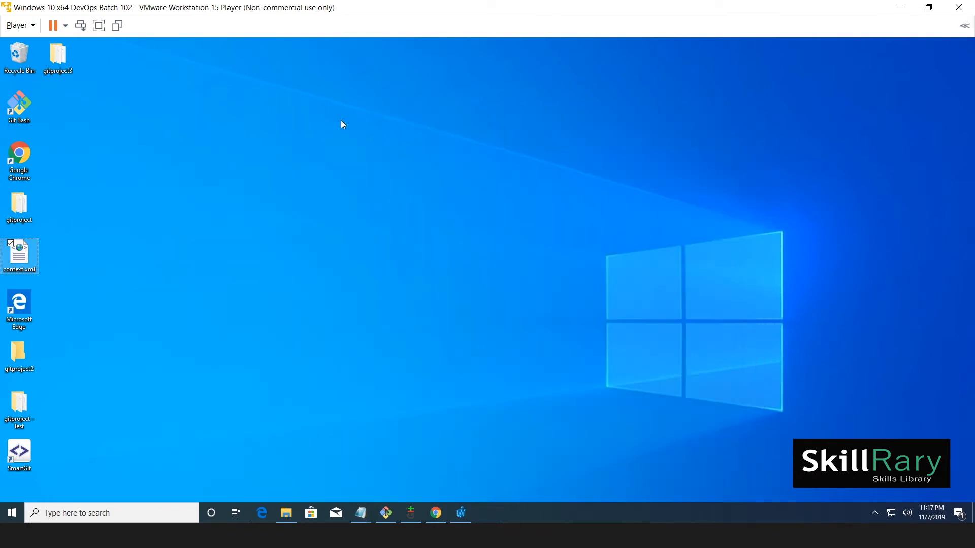
Compare the context menu of the empty desktop with that of the gitproject folder.
{"action": "right_click", "coordinate": [327, 121]}
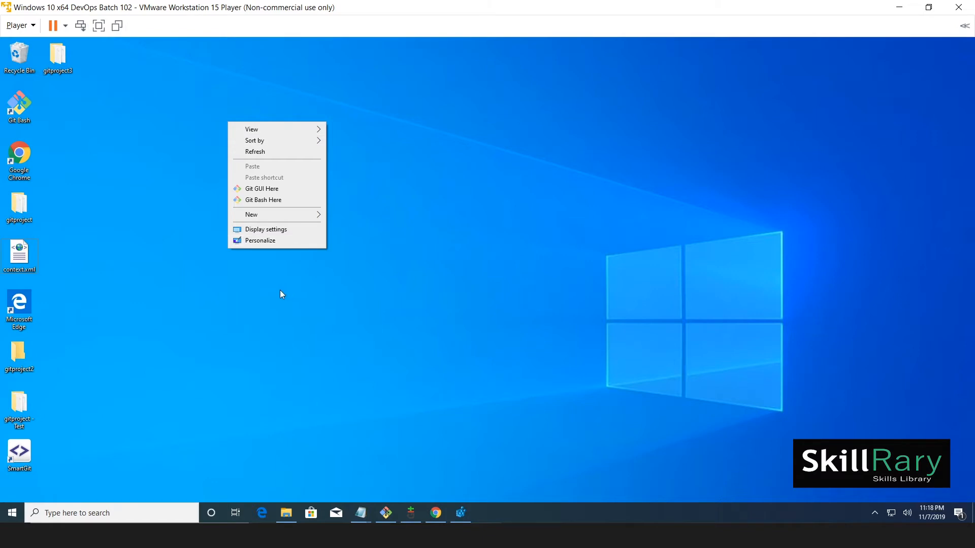
{"action": "right_click", "coordinate": [20, 210]}
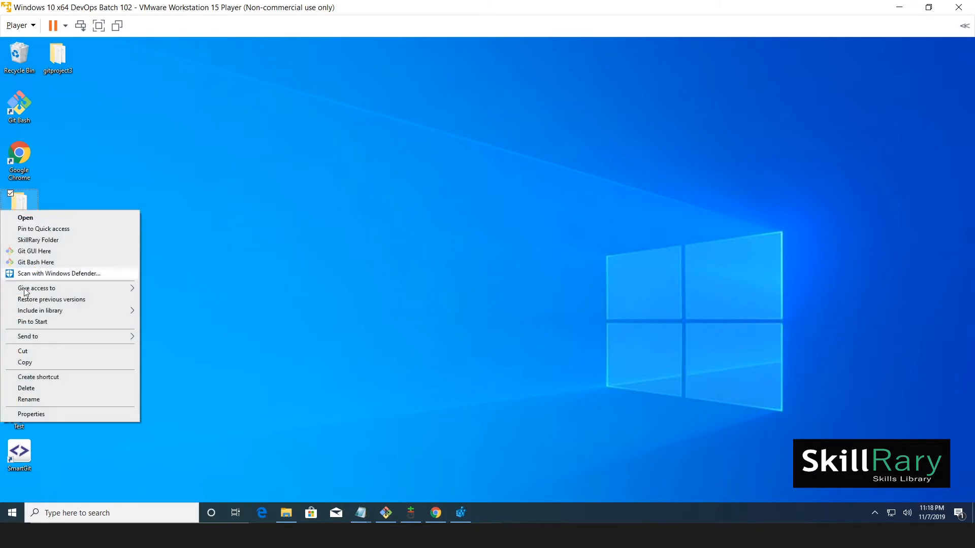
{"action": "left_click", "coordinate": [299, 204]}
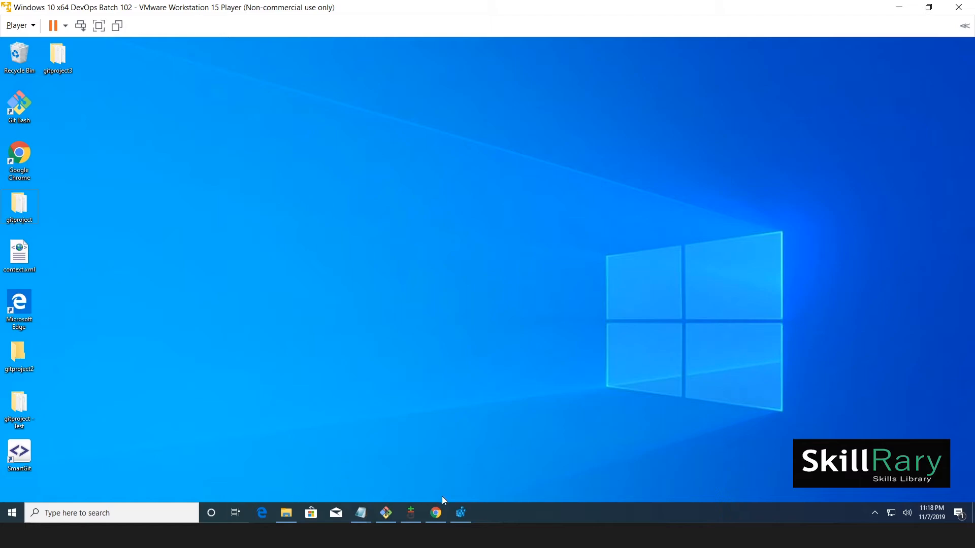
Return to Registry Editor, collapse the Folder key and go to HKEY_CLASSES_ROOT\Directory, collapsing its shellex subkey.
{"action": "left_click", "coordinate": [460, 513]}
{"action": "left_click", "coordinate": [22, 258]}
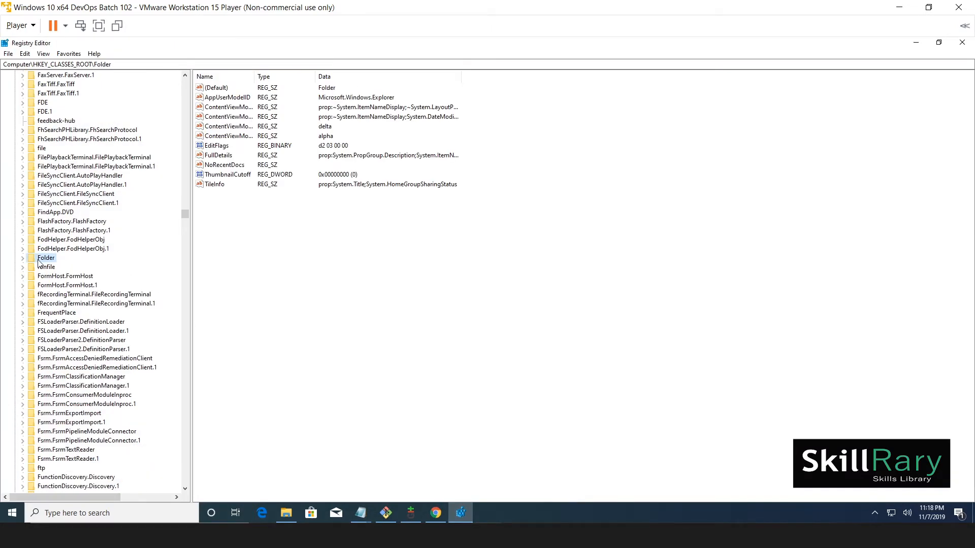
{"action": "scroll", "coordinate": [70, 279], "scroll_direction": "up", "scroll_amount": 11}
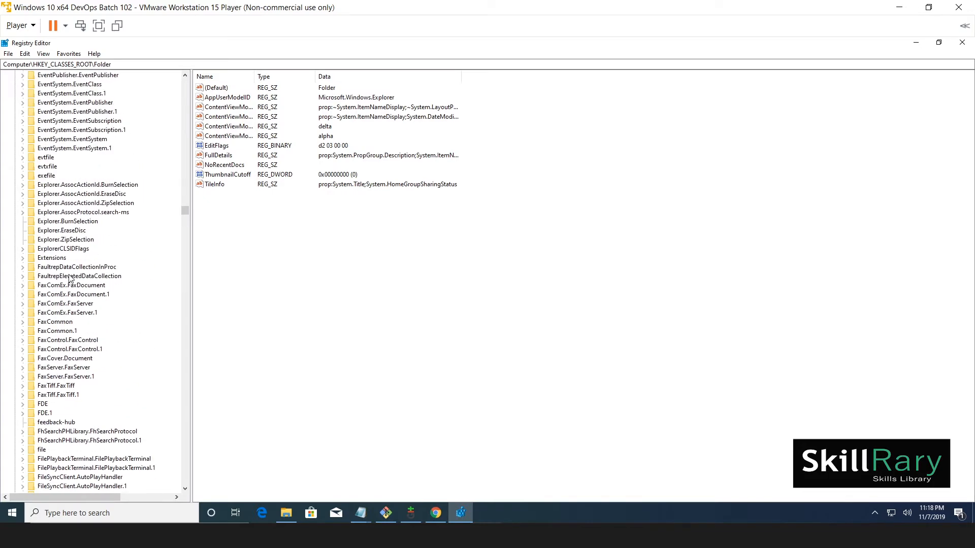
{"action": "scroll", "coordinate": [69, 279], "scroll_direction": "up", "scroll_amount": 20}
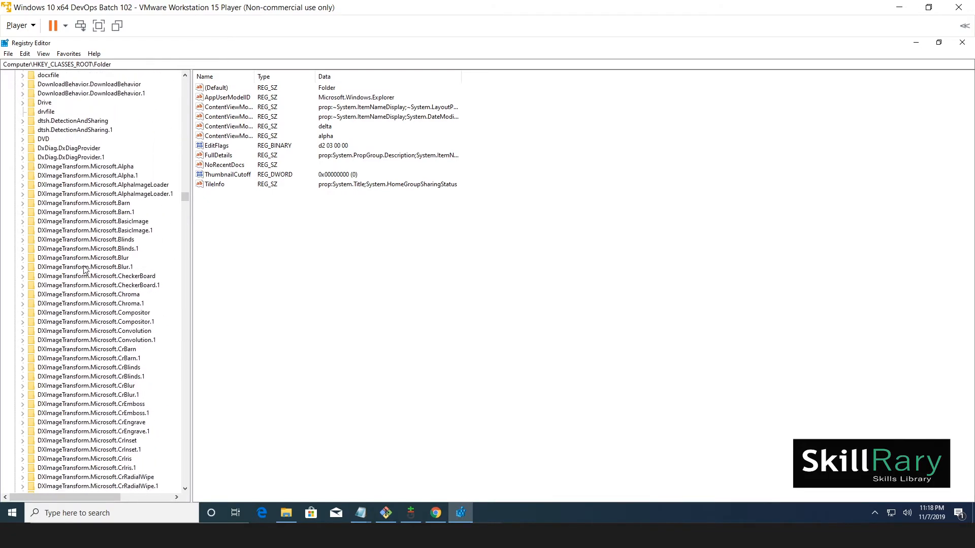
{"action": "scroll", "coordinate": [84, 269], "scroll_direction": "up", "scroll_amount": 8}
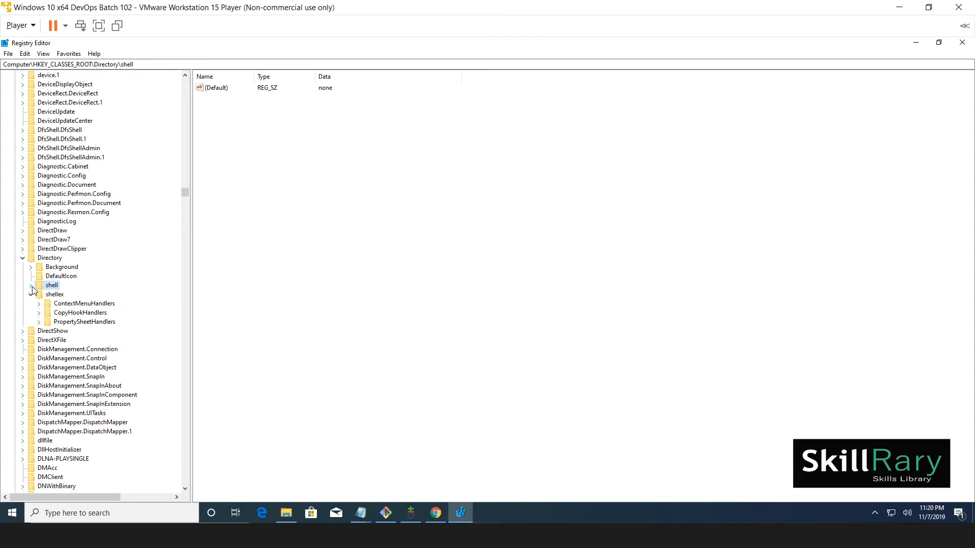
{"action": "left_click", "coordinate": [32, 295]}
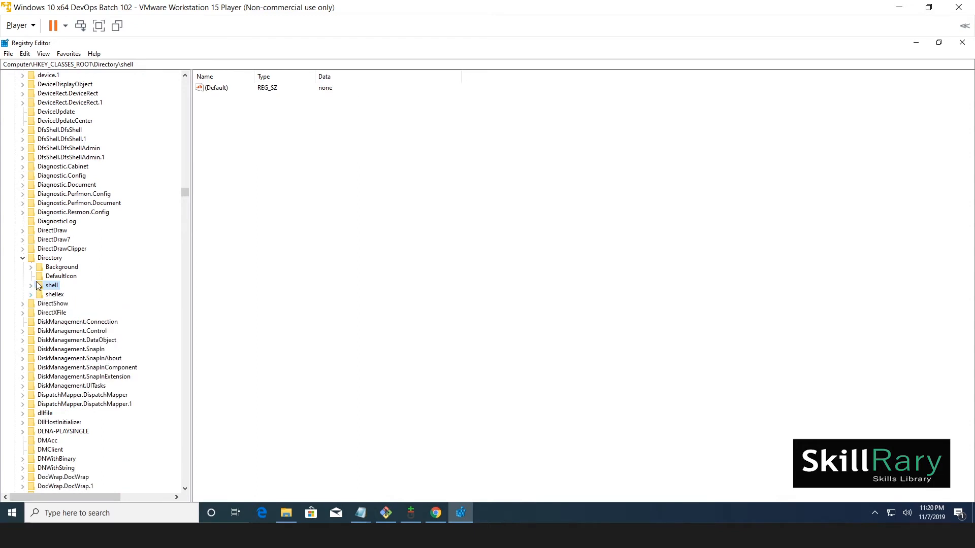
{"action": "left_click", "coordinate": [49, 258]}
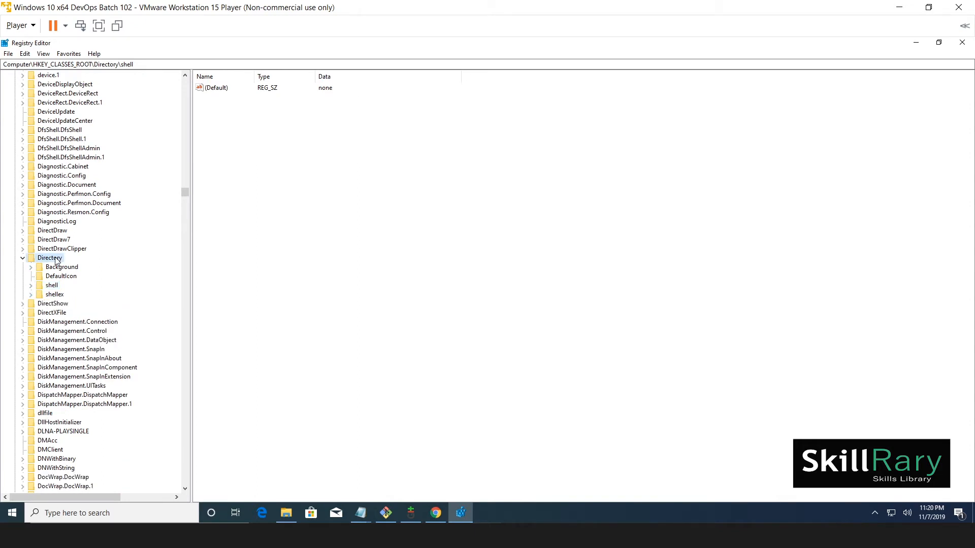
Expand Directory\Background and examine the ContextMenuHandlers subkeys under its shellex key, collapsing shellex again.
{"action": "left_click", "coordinate": [32, 267]}
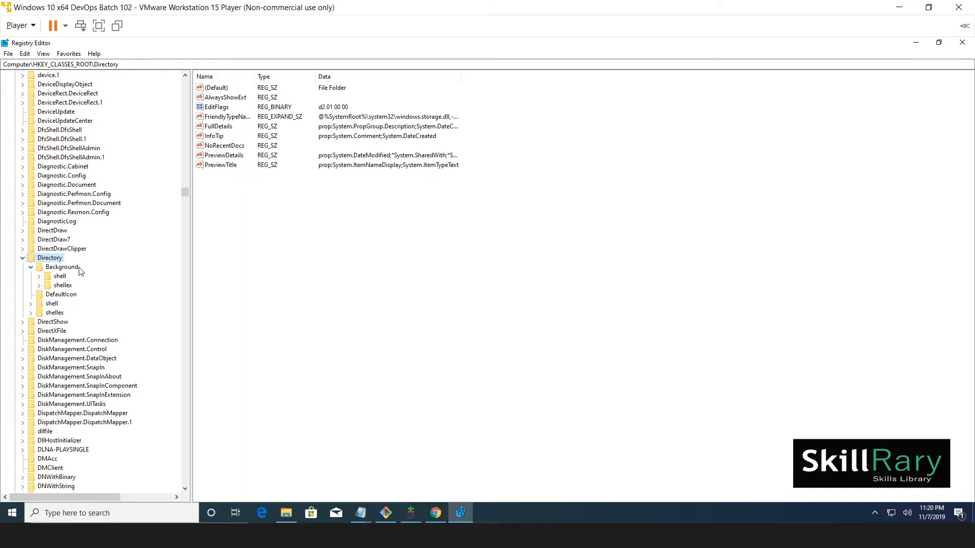
{"action": "left_click", "coordinate": [40, 286]}
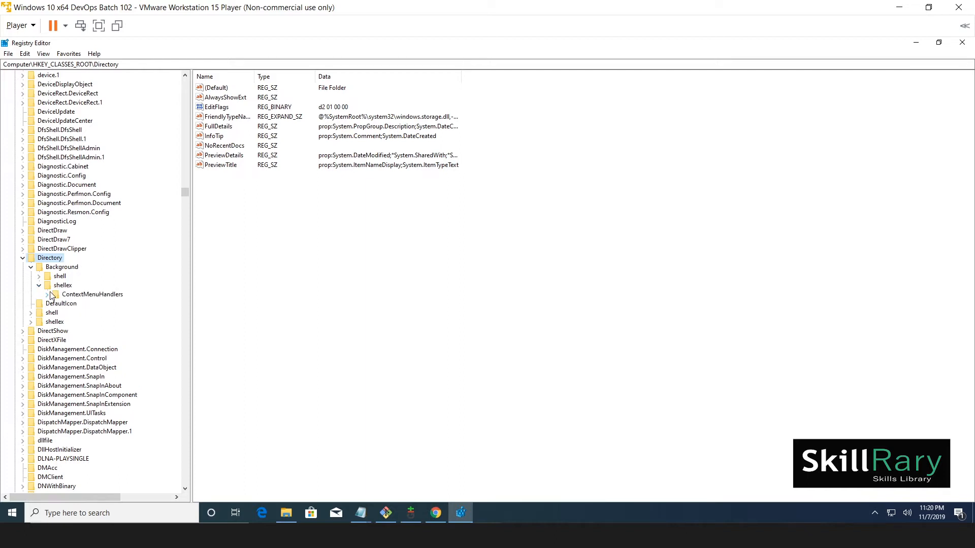
{"action": "left_click", "coordinate": [47, 295]}
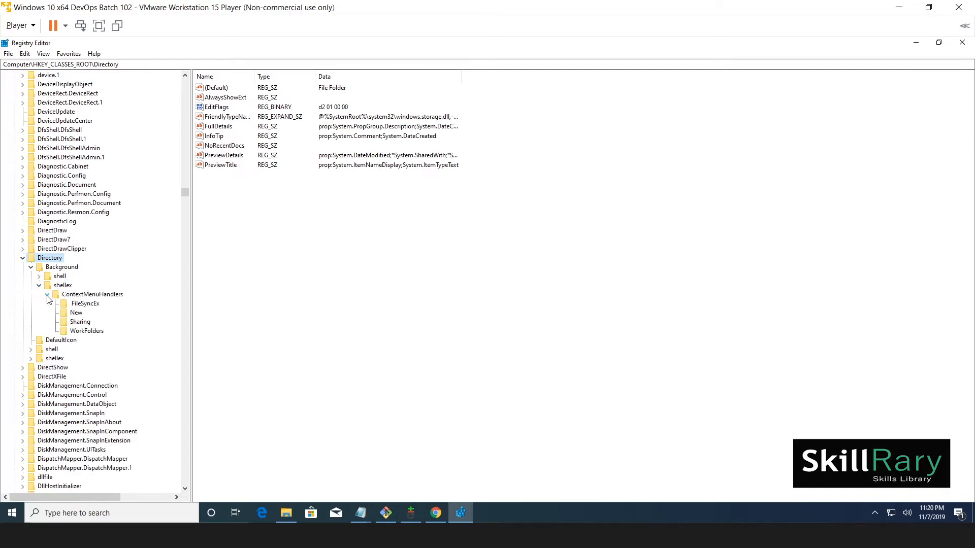
{"action": "left_click", "coordinate": [48, 295]}
{"action": "left_click", "coordinate": [39, 286]}
Create a new key named SkillRary Desktop under HKEY_CLASSES_ROOT\Directory\Background\shell.
{"action": "left_click", "coordinate": [40, 277]}
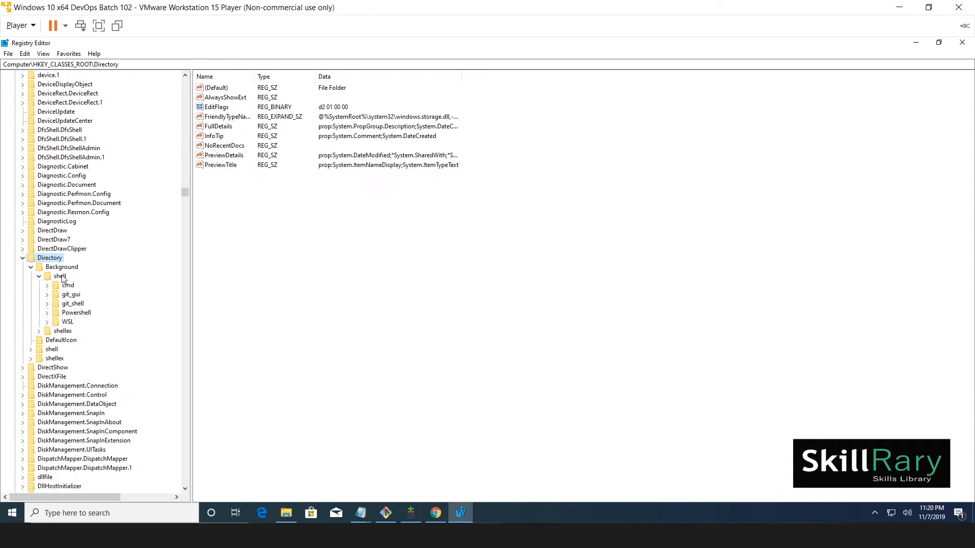
{"action": "left_click", "coordinate": [60, 277]}
{"action": "right_click", "coordinate": [60, 278]}
{"action": "mouse_move", "coordinate": [83, 294]}
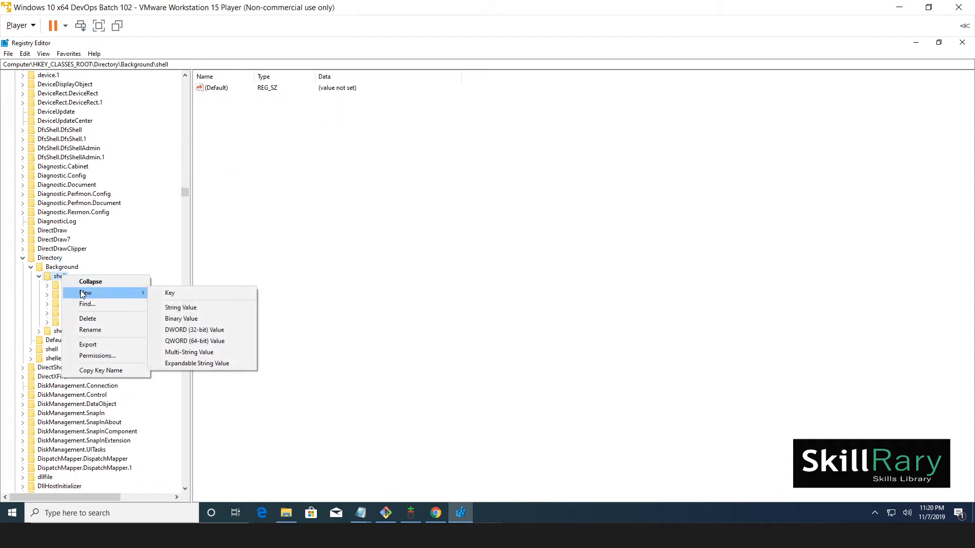
{"action": "left_click", "coordinate": [181, 293]}
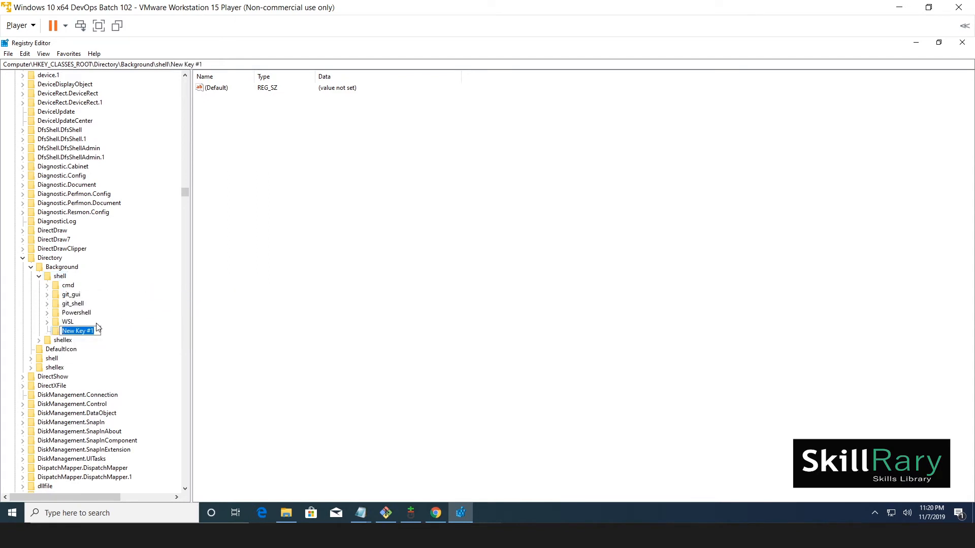
{"action": "type", "text": "SkillRary Desktop"}
{"action": "key", "text": "Return"}
Create a command subkey under SkillRary Desktop and open its (Default) value for editing.
{"action": "right_click", "coordinate": [106, 330]}
{"action": "mouse_move", "coordinate": [177, 349]}
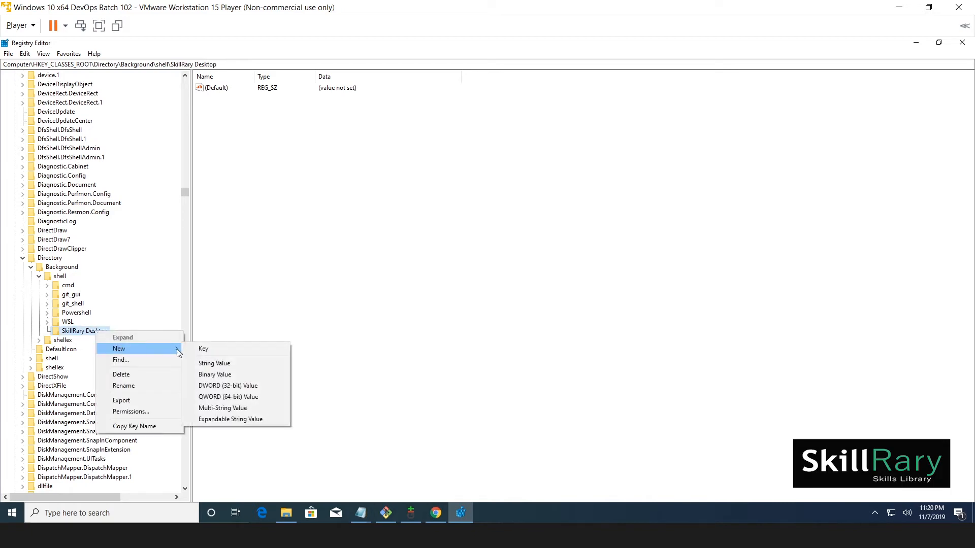
{"action": "left_click", "coordinate": [215, 350]}
{"action": "type", "text": "command"}
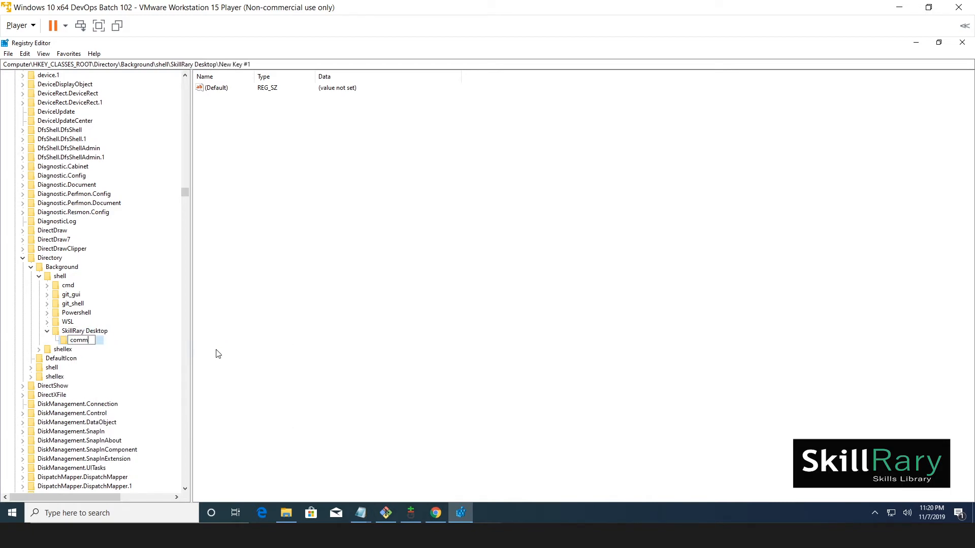
{"action": "key", "text": "Return"}
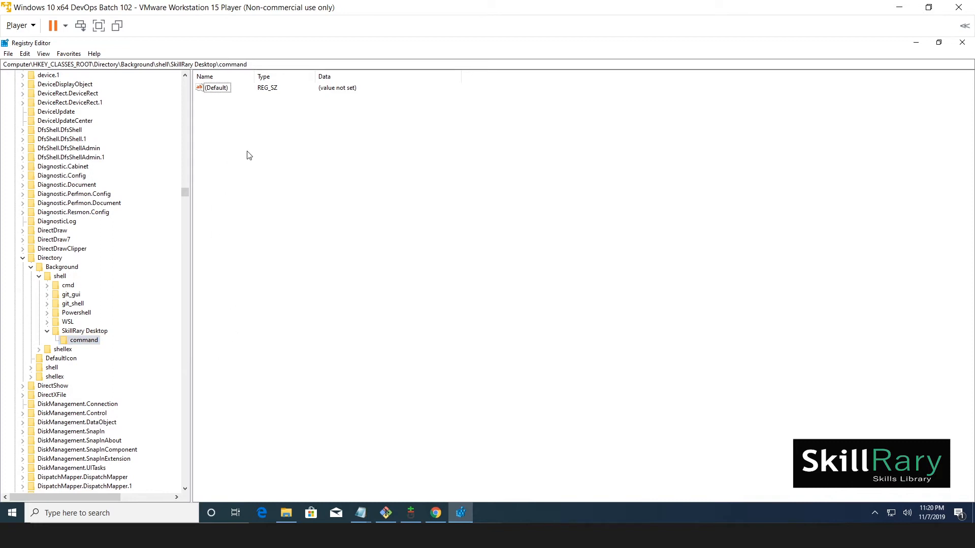
{"action": "double_click", "coordinate": [208, 90]}
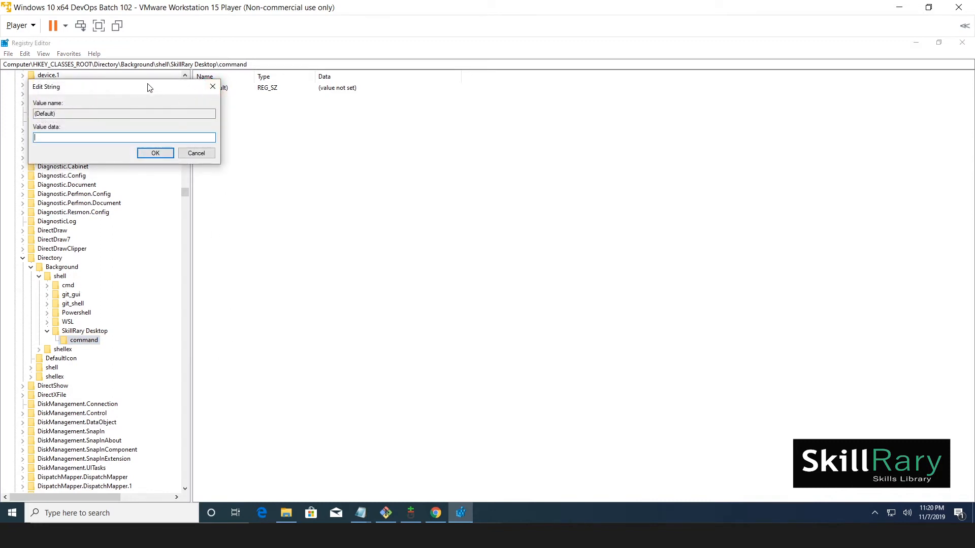
{"action": "left_click_drag", "start_coordinate": [147, 87], "coordinate": [357, 116]}
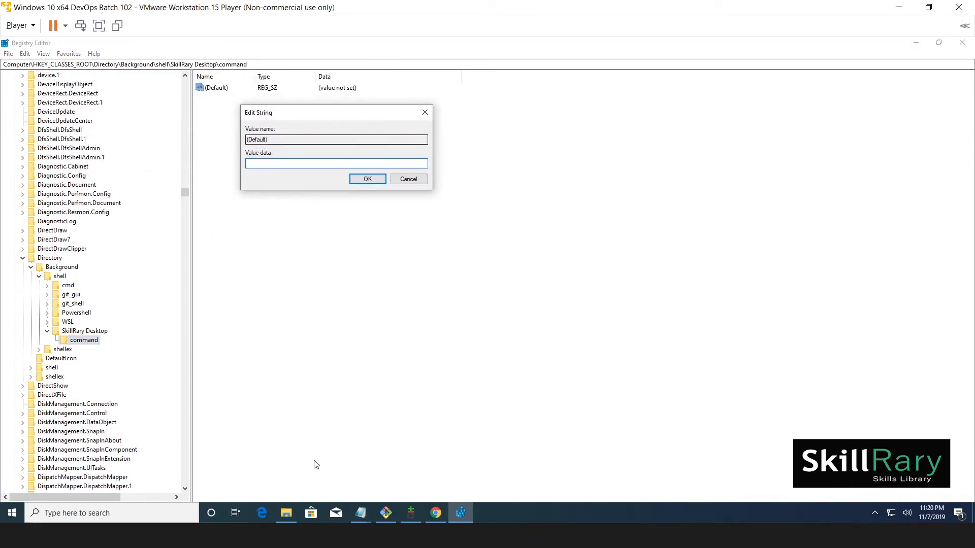
Switch to File Explorer, browse to Google\Chrome\Application under C:\Program Files (x86), which holds chrome.exe, and copy the folder path.
{"action": "left_click", "coordinate": [286, 513]}
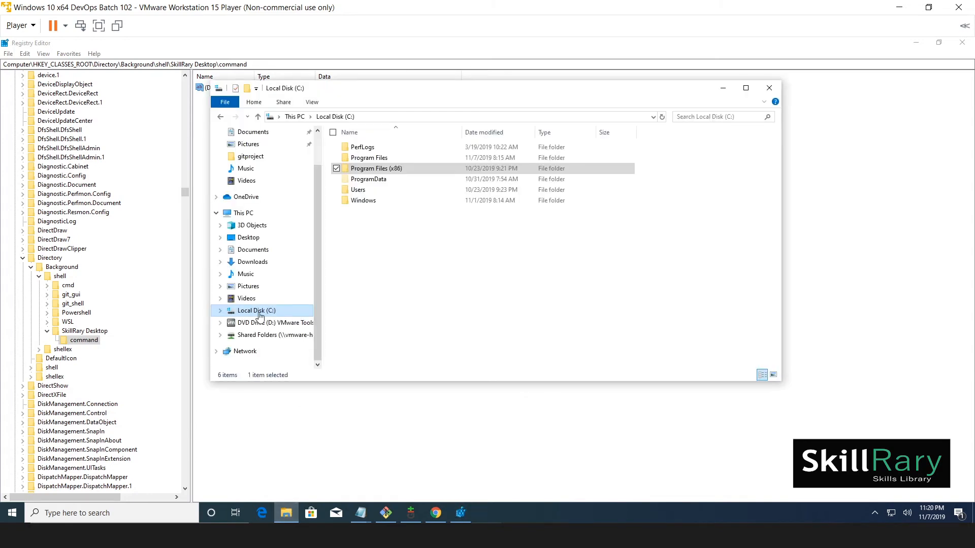
{"action": "double_click", "coordinate": [393, 170]}
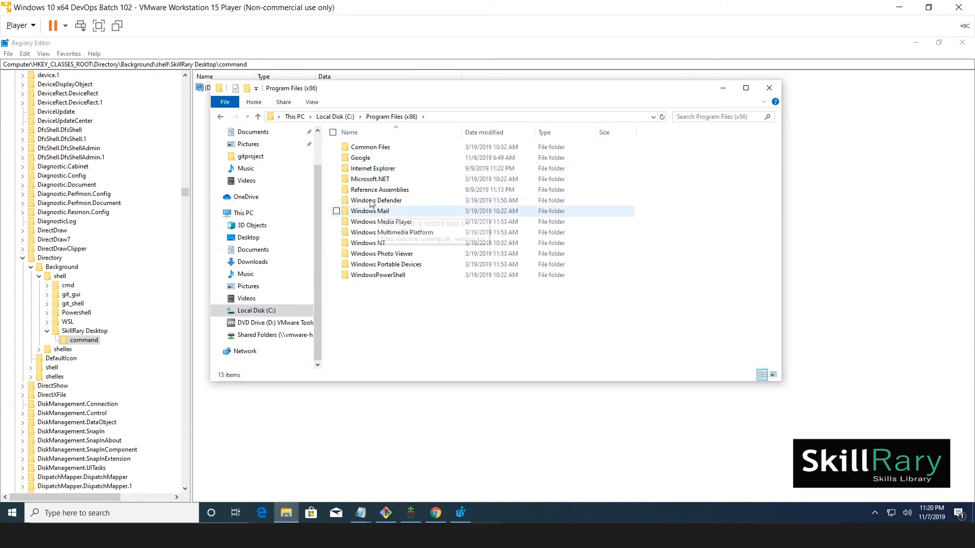
{"action": "double_click", "coordinate": [365, 158]}
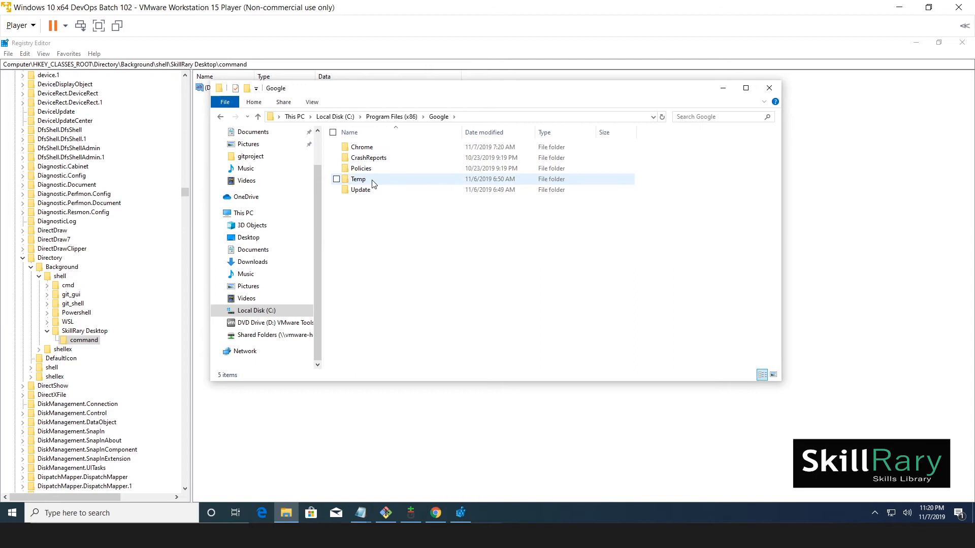
{"action": "double_click", "coordinate": [359, 147]}
{"action": "double_click", "coordinate": [364, 148]}
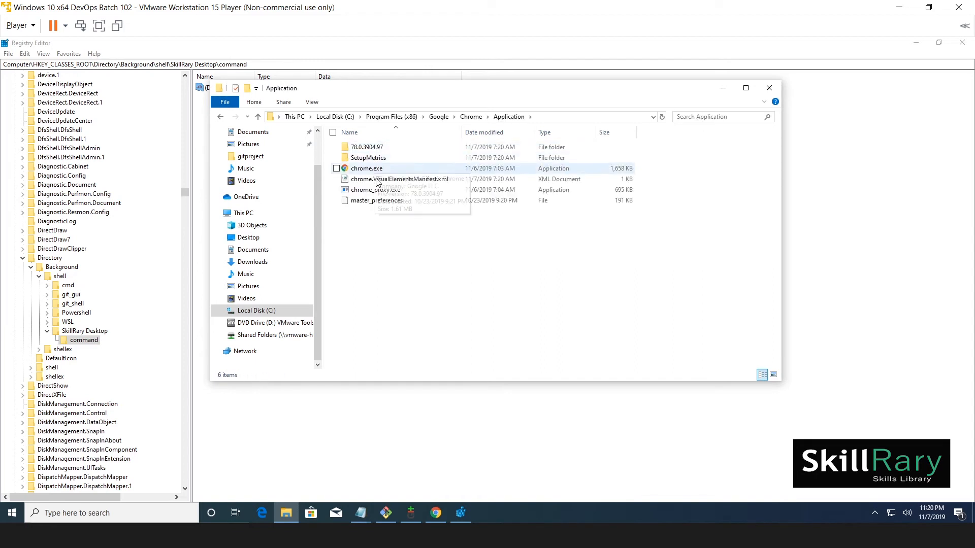
{"action": "left_click", "coordinate": [368, 169]}
{"action": "left_click", "coordinate": [577, 117]}
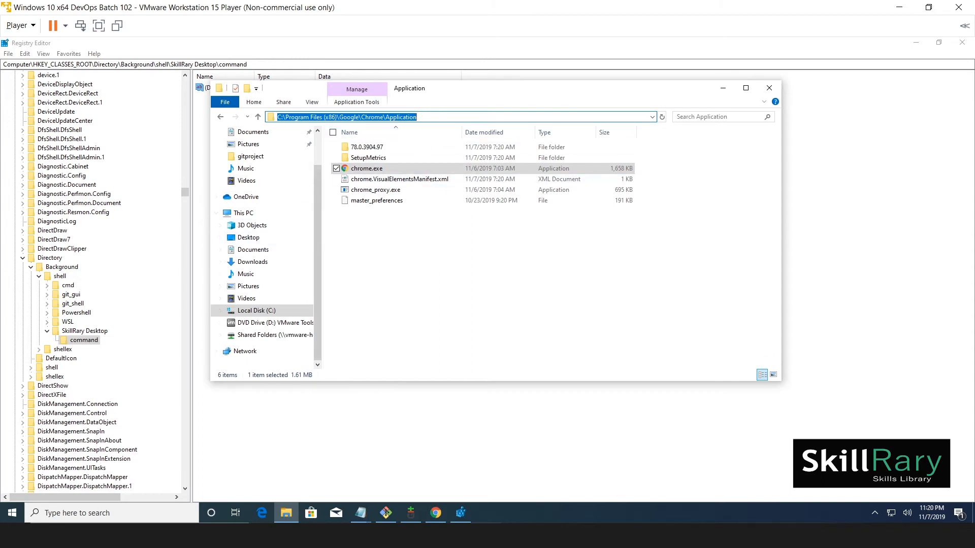
{"action": "right_click", "coordinate": [279, 117]}
{"action": "left_click", "coordinate": [324, 151]}
Return to Registry Editor and set the command key's (Default) value data to C:\Program Files (x86)\Google\Chrome\Application\chrome.exe.
{"action": "key", "text": "alt+Tab"}
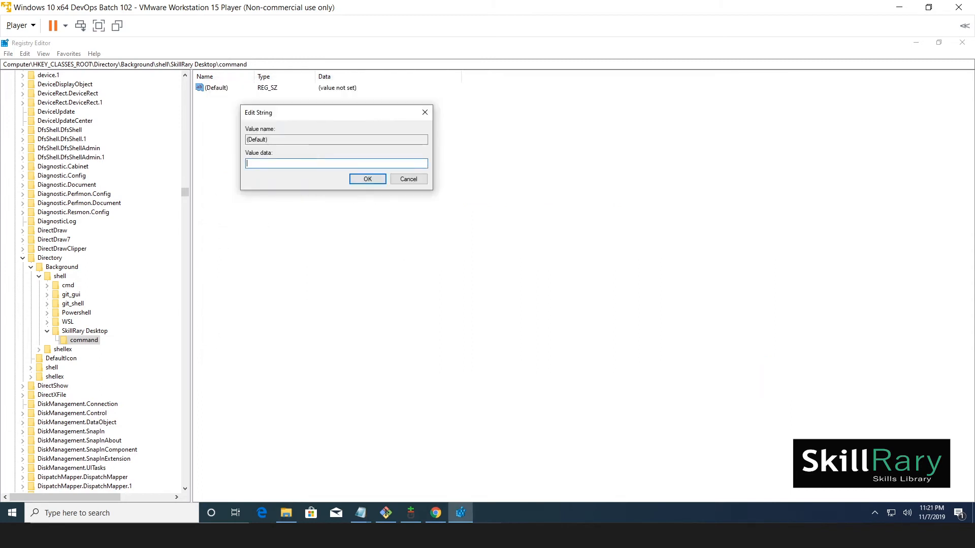
{"action": "right_click", "coordinate": [287, 165]}
{"action": "left_click", "coordinate": [194, 208]}
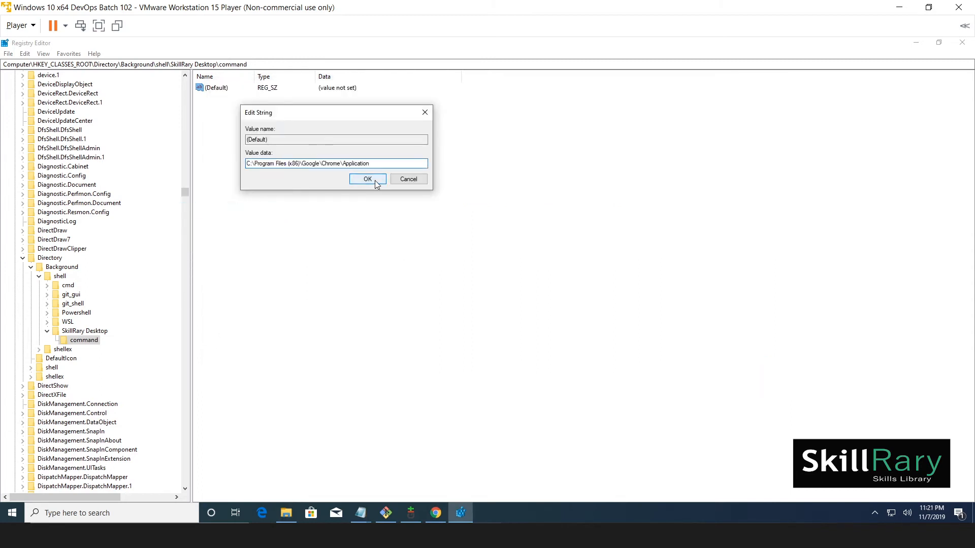
{"action": "type", "text": "\\chrome.exe"}
{"action": "left_click", "coordinate": [372, 181]}
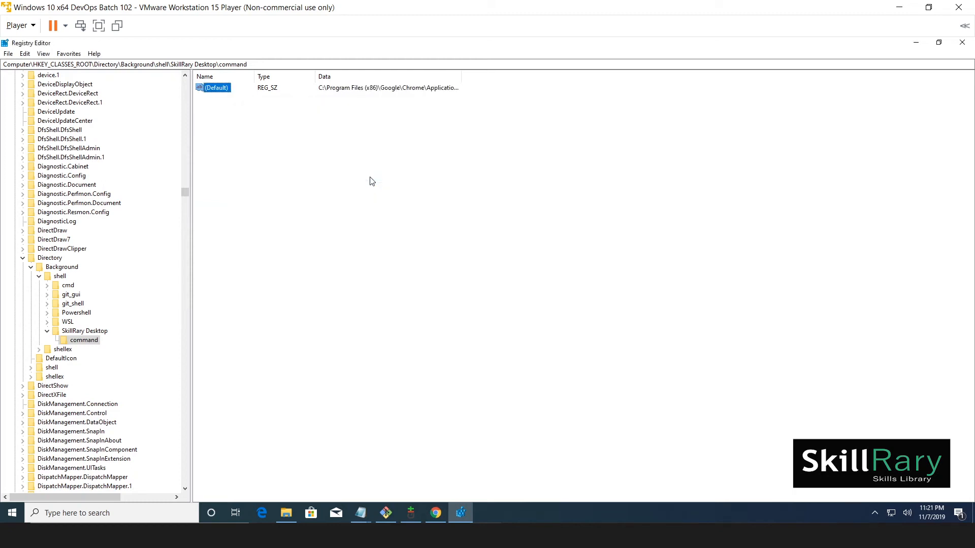
Show the desktop, run SkillRary Desktop from its context menu, and move the launched Chrome window toward the middle of the desktop.
{"action": "key", "text": "super+d"}
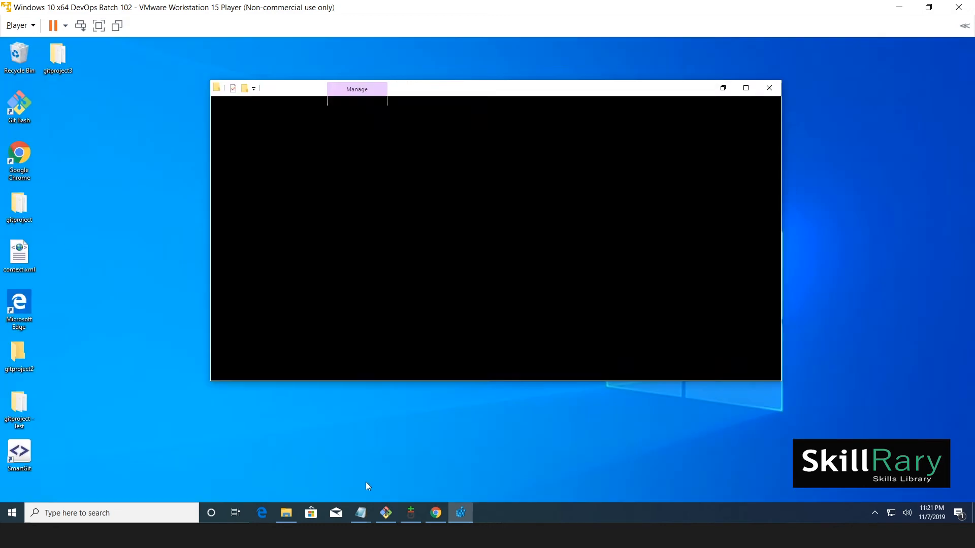
{"action": "right_click", "coordinate": [333, 134]}
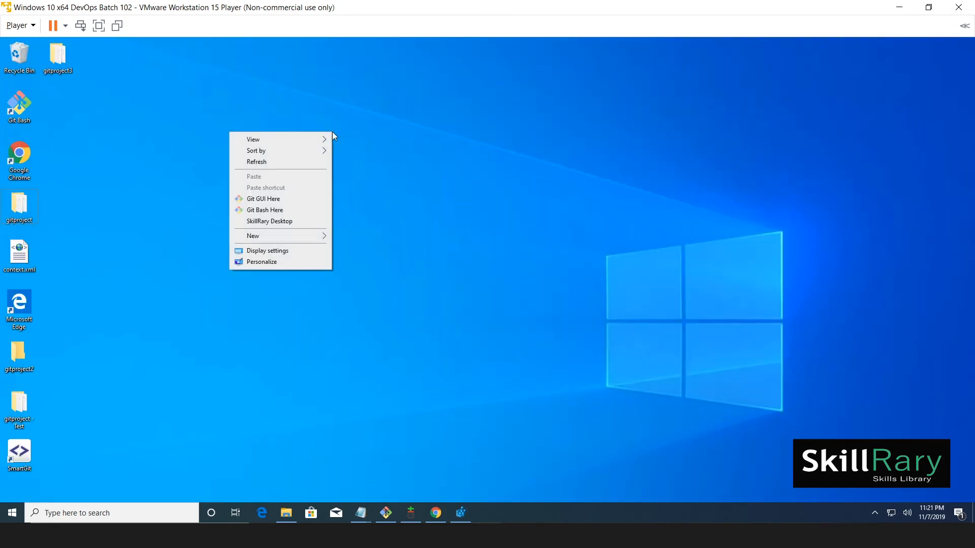
{"action": "left_click", "coordinate": [298, 224]}
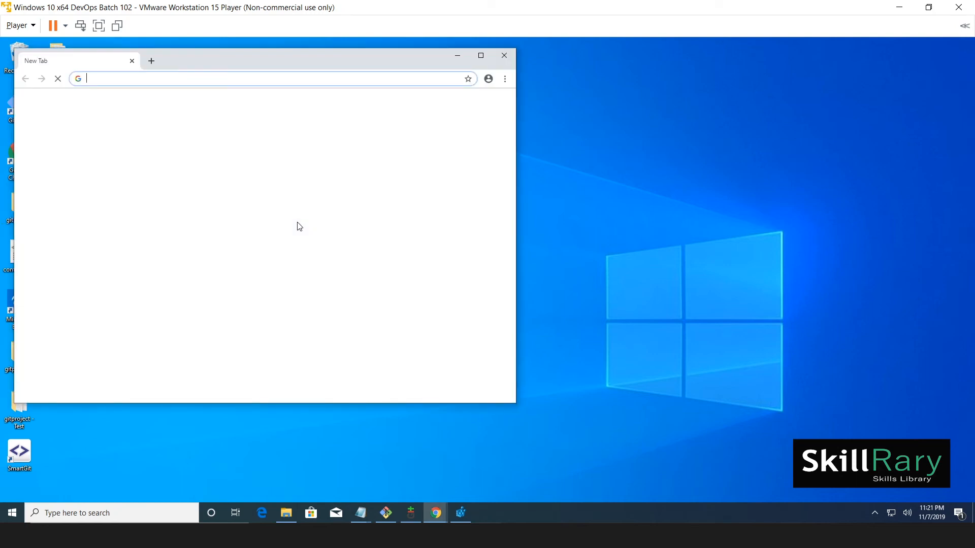
{"action": "left_click_drag", "start_coordinate": [282, 62], "coordinate": [505, 102]}
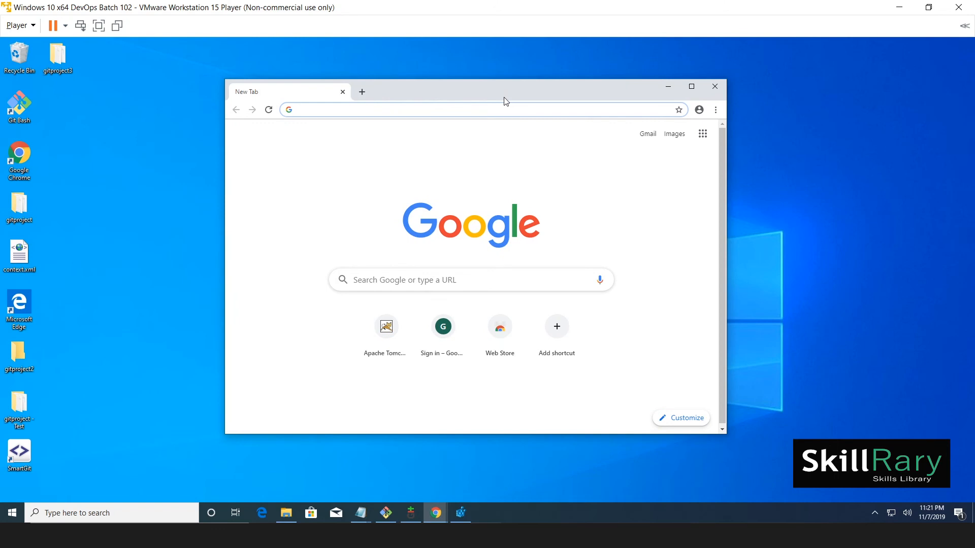